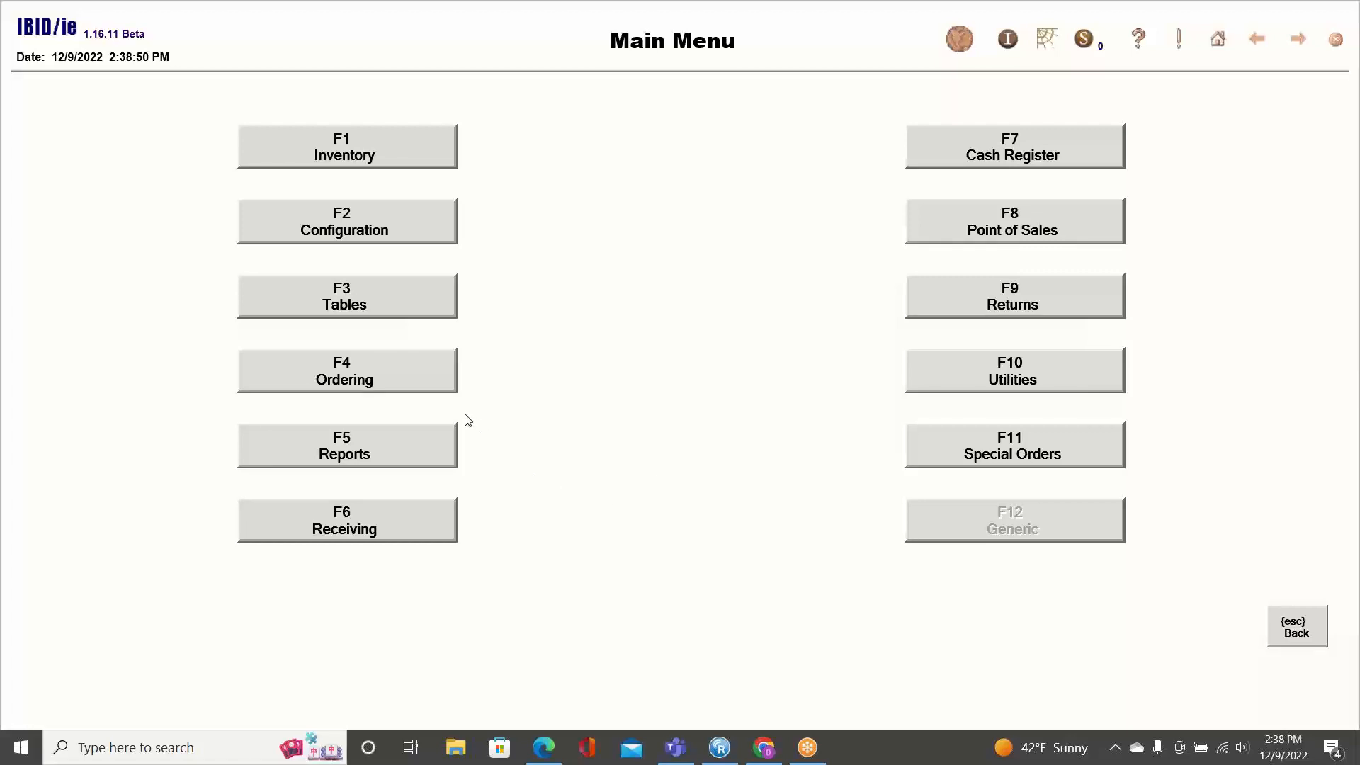
Open Consignment Entry from the ordering functions and load the customer details for the TEST account
left_click(408, 375)
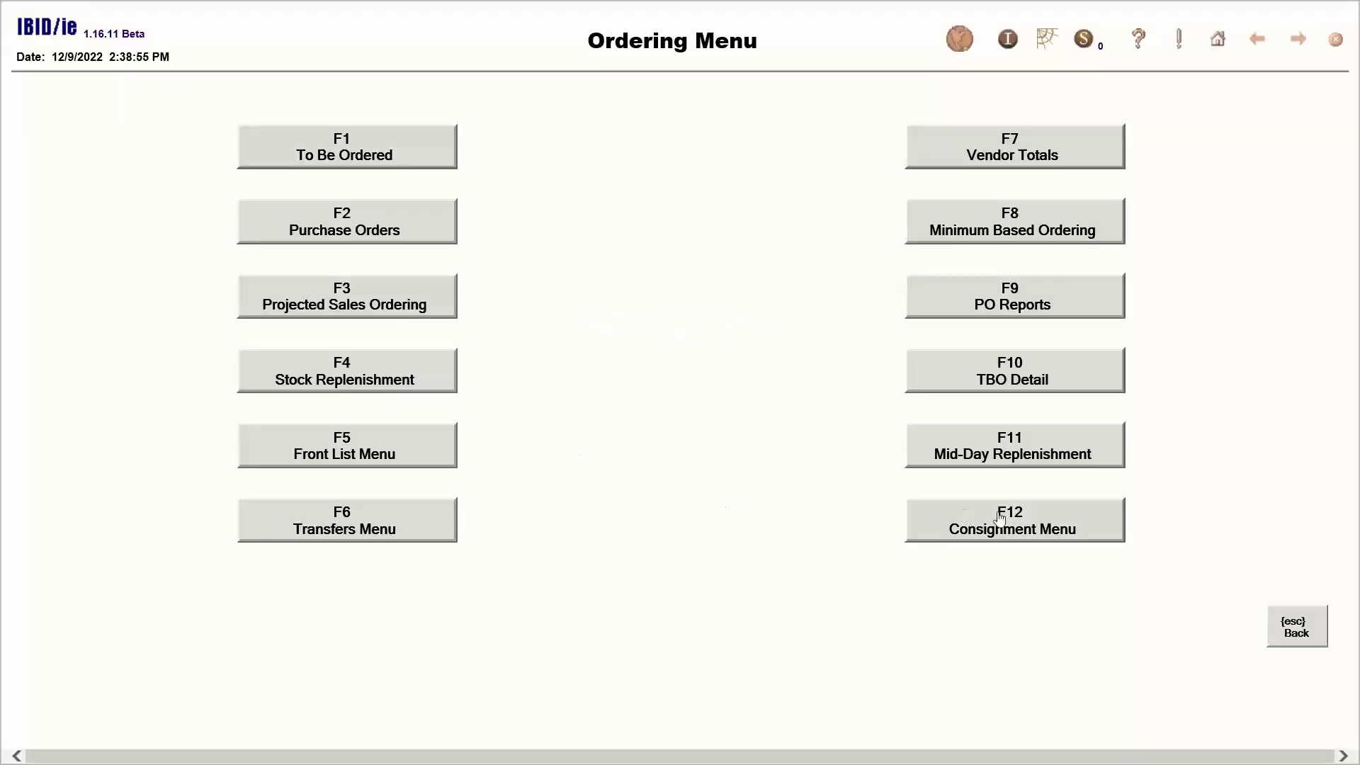
left_click(1056, 528)
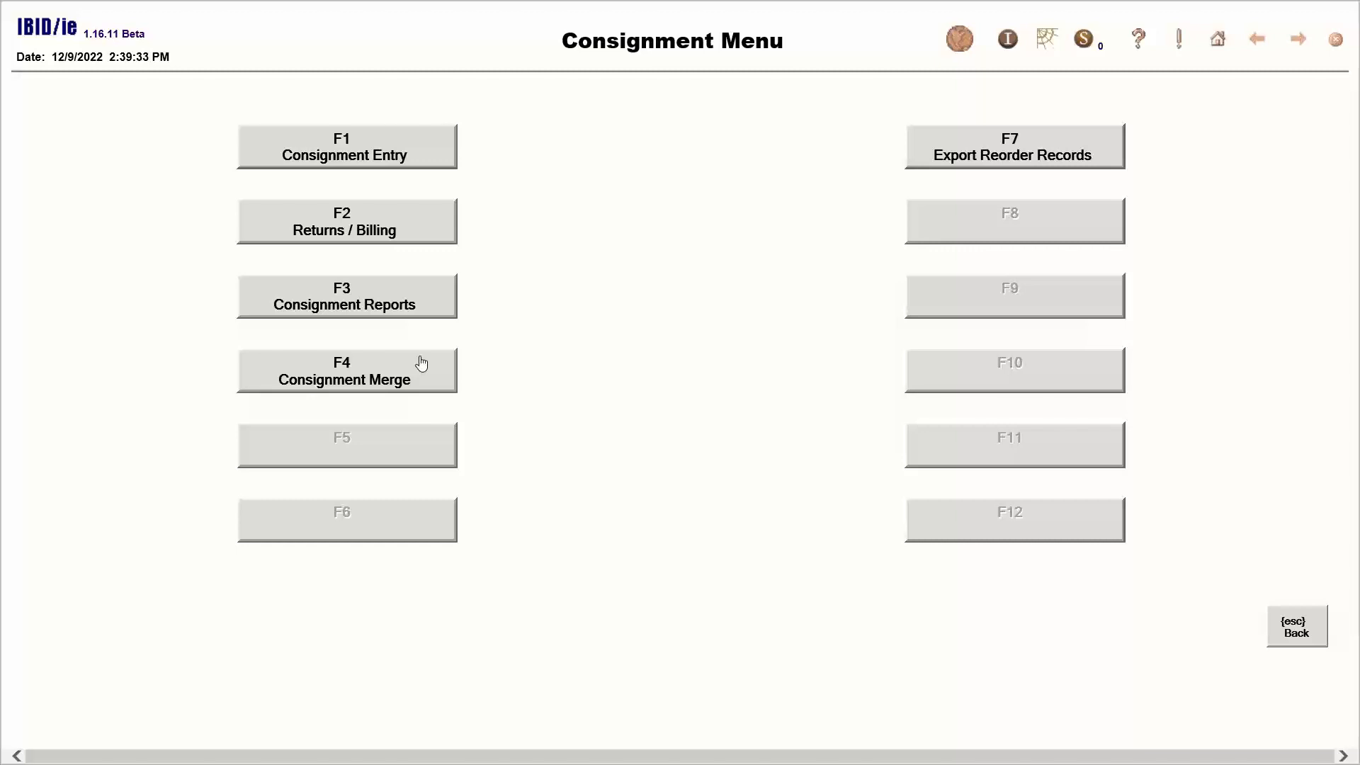
left_click(382, 153)
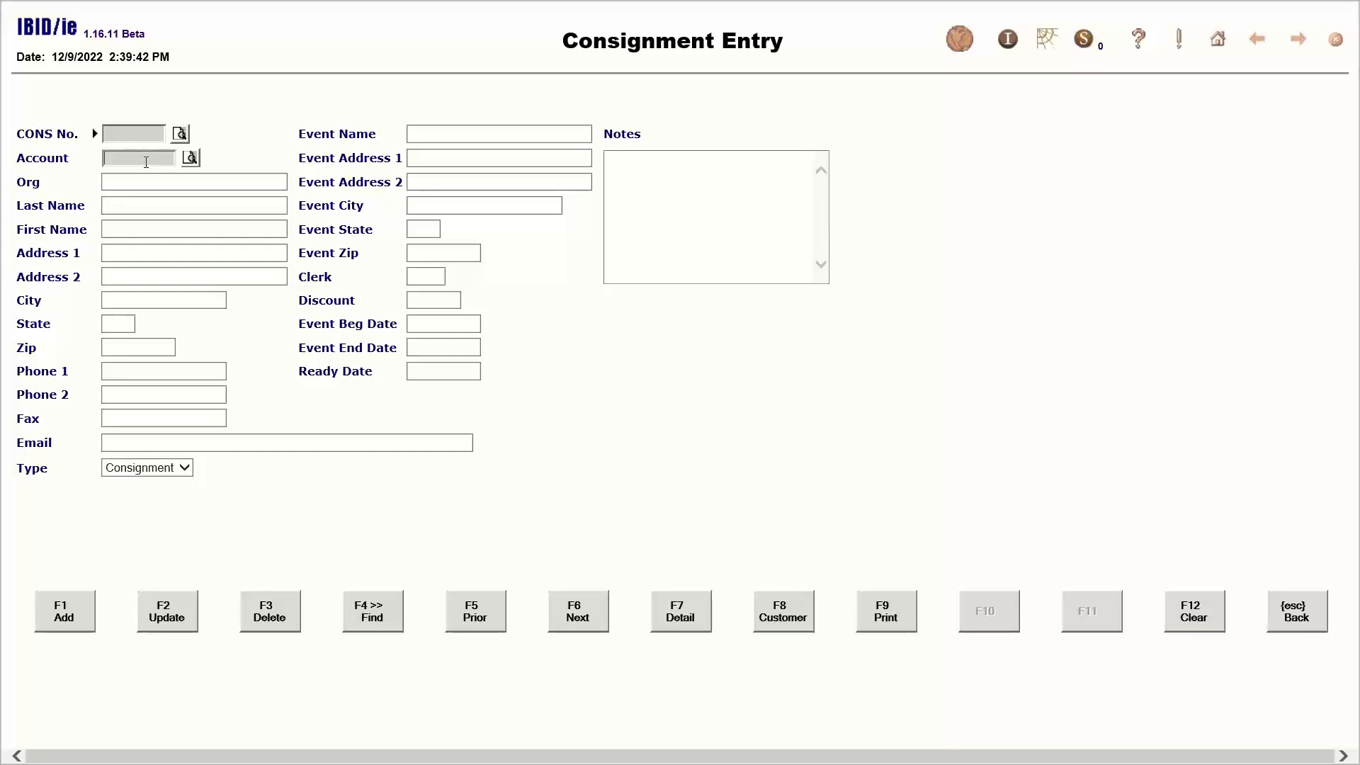
type("test")
left_click(159, 182)
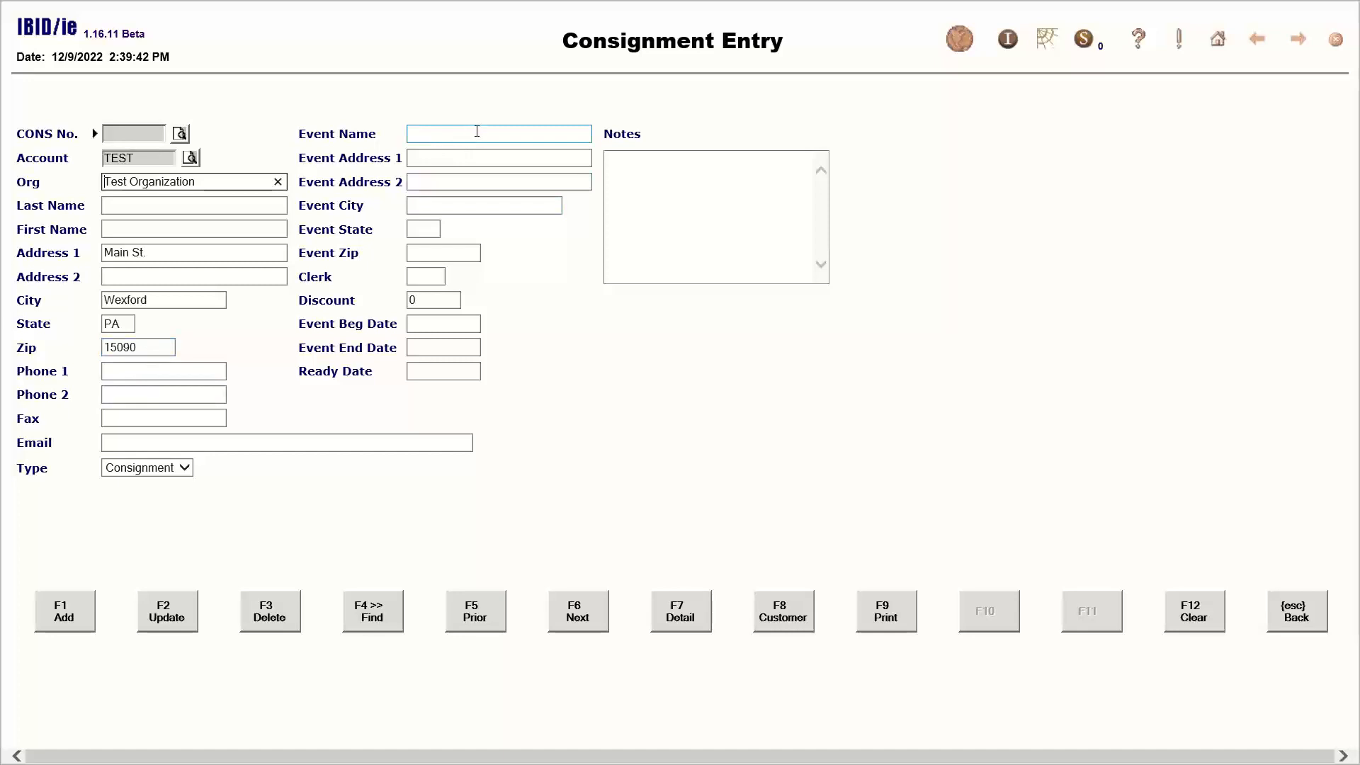
Enter the event name, keep the type as Consignment, and create the consignment
left_click(476, 133)
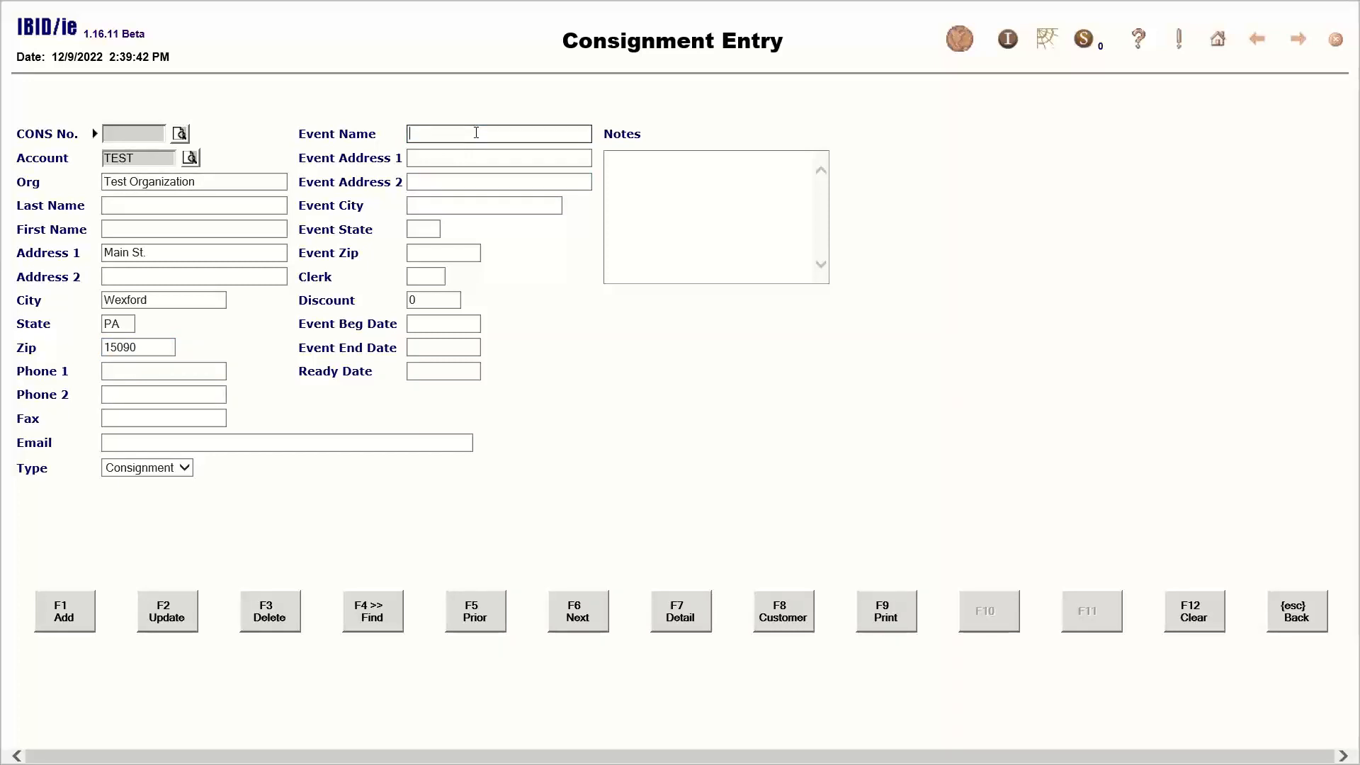
type("Dave's Sale")
left_click(184, 469)
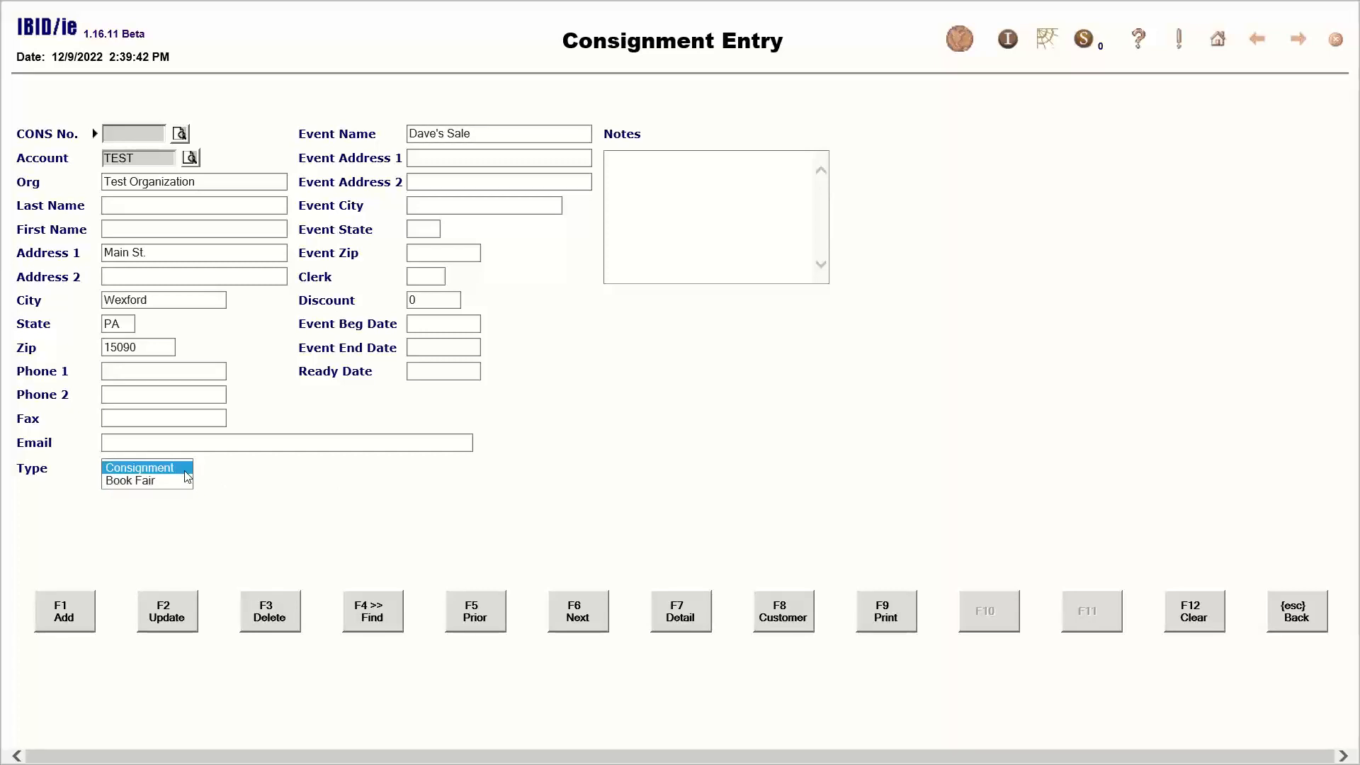
left_click(261, 507)
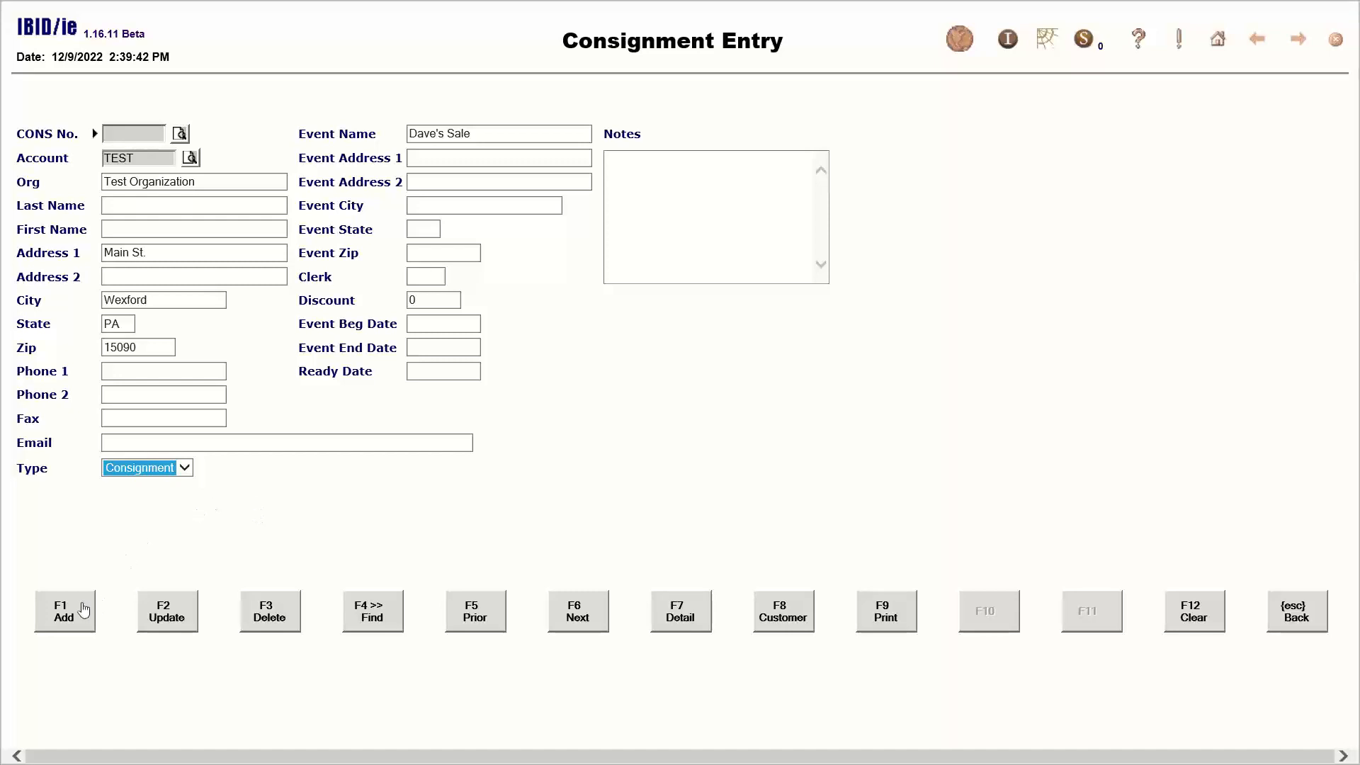
left_click(80, 610)
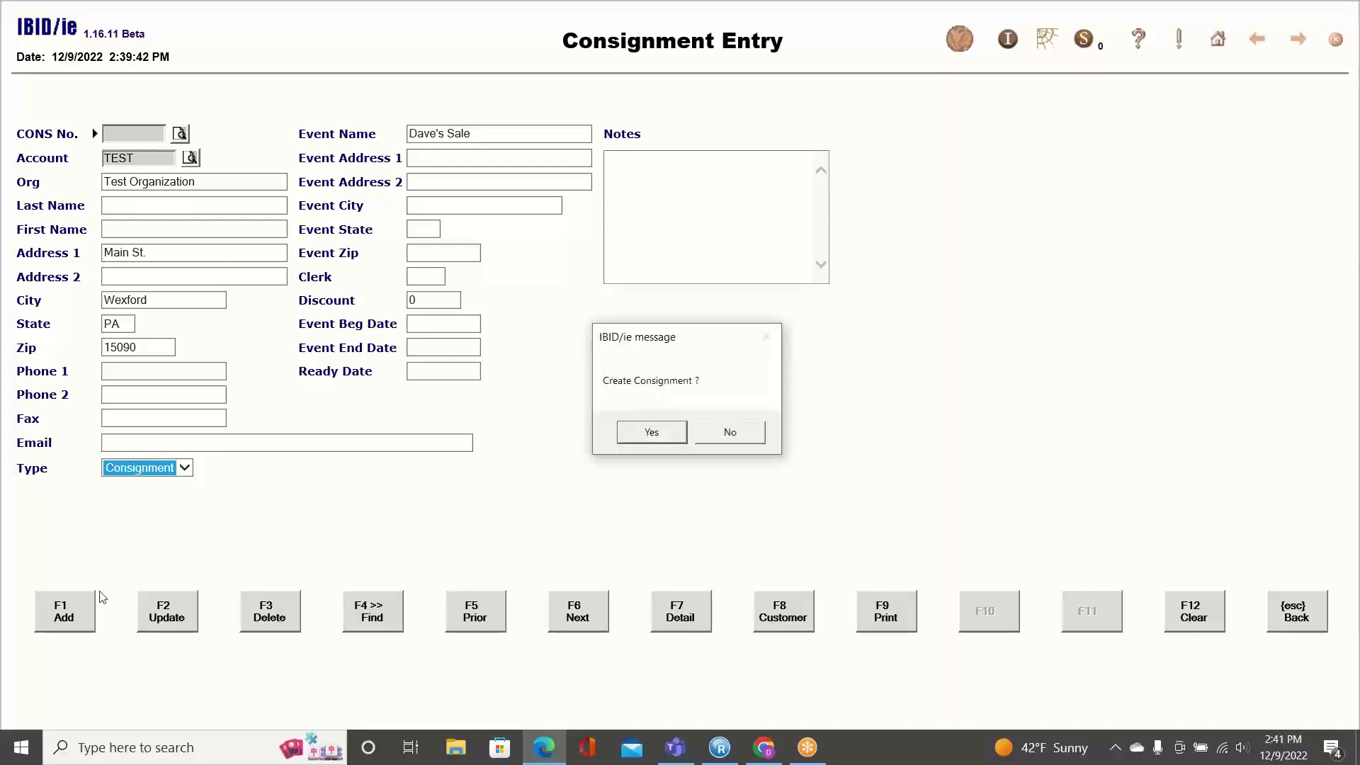
left_click(663, 433)
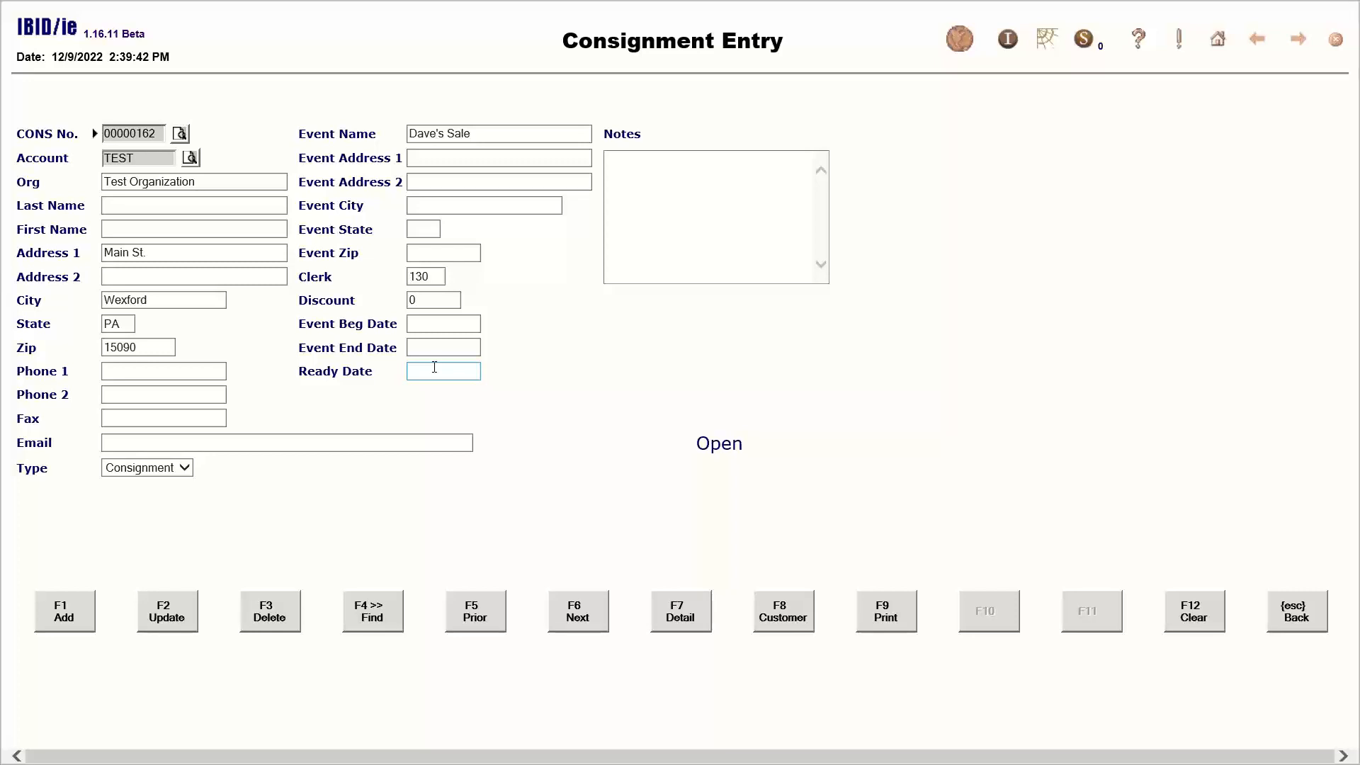
In the new consignment's item detail, select the testdaw text file from Downloads as the file to import items from
left_click(385, 448)
left_click(680, 611)
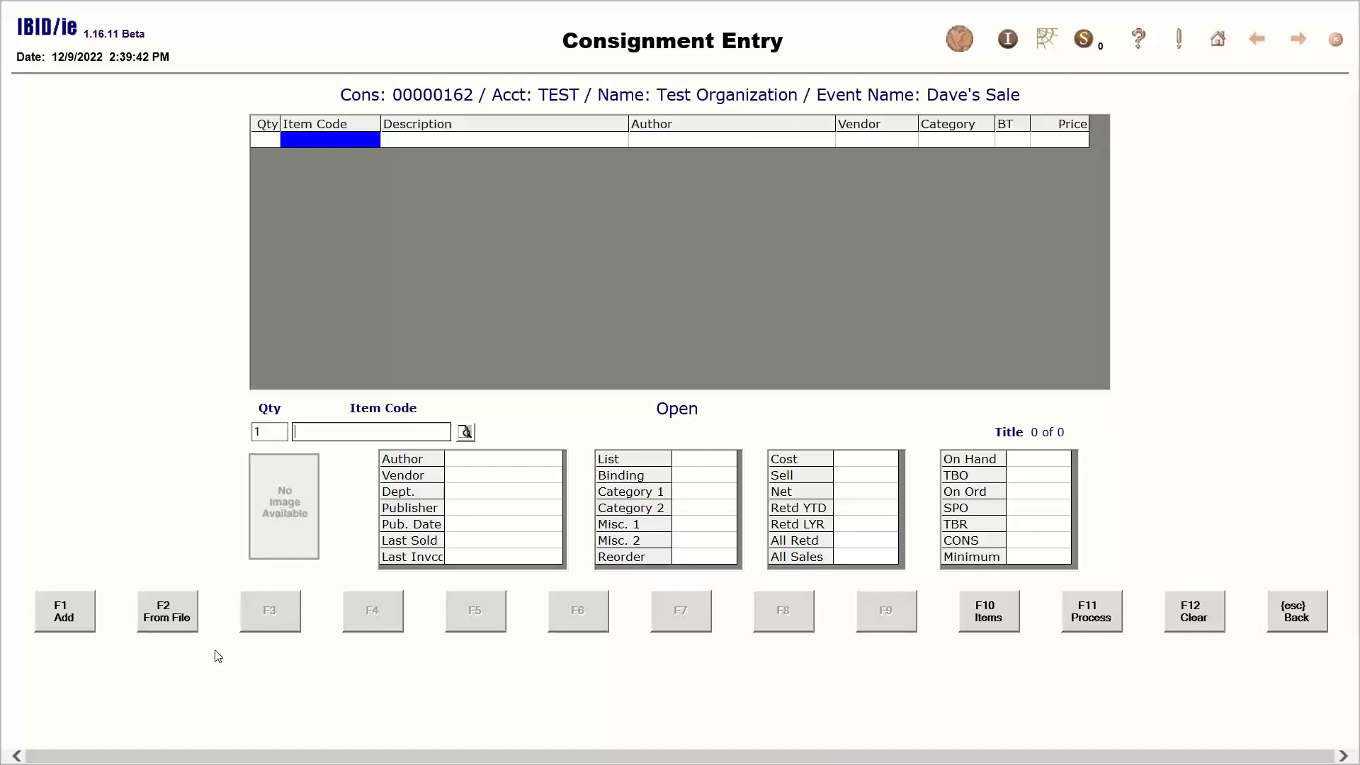
left_click(171, 623)
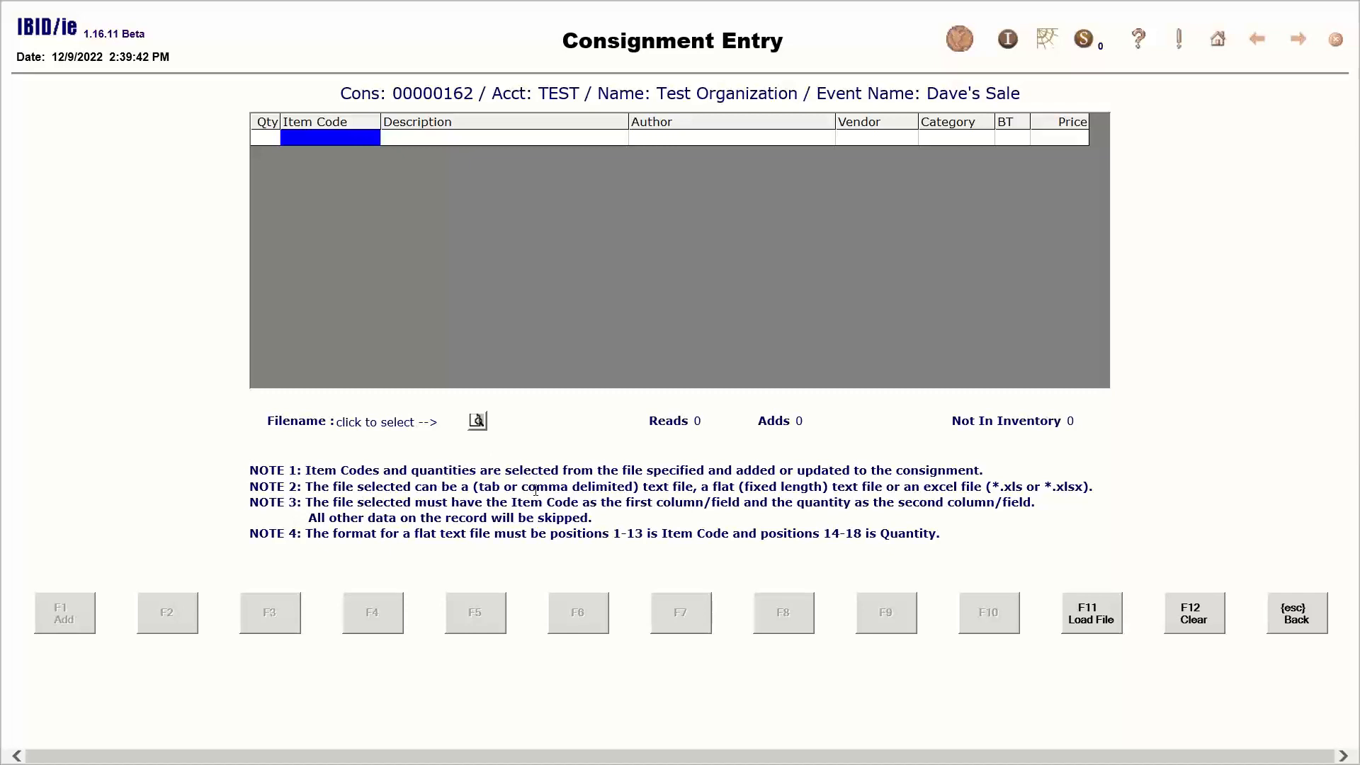
left_click(478, 421)
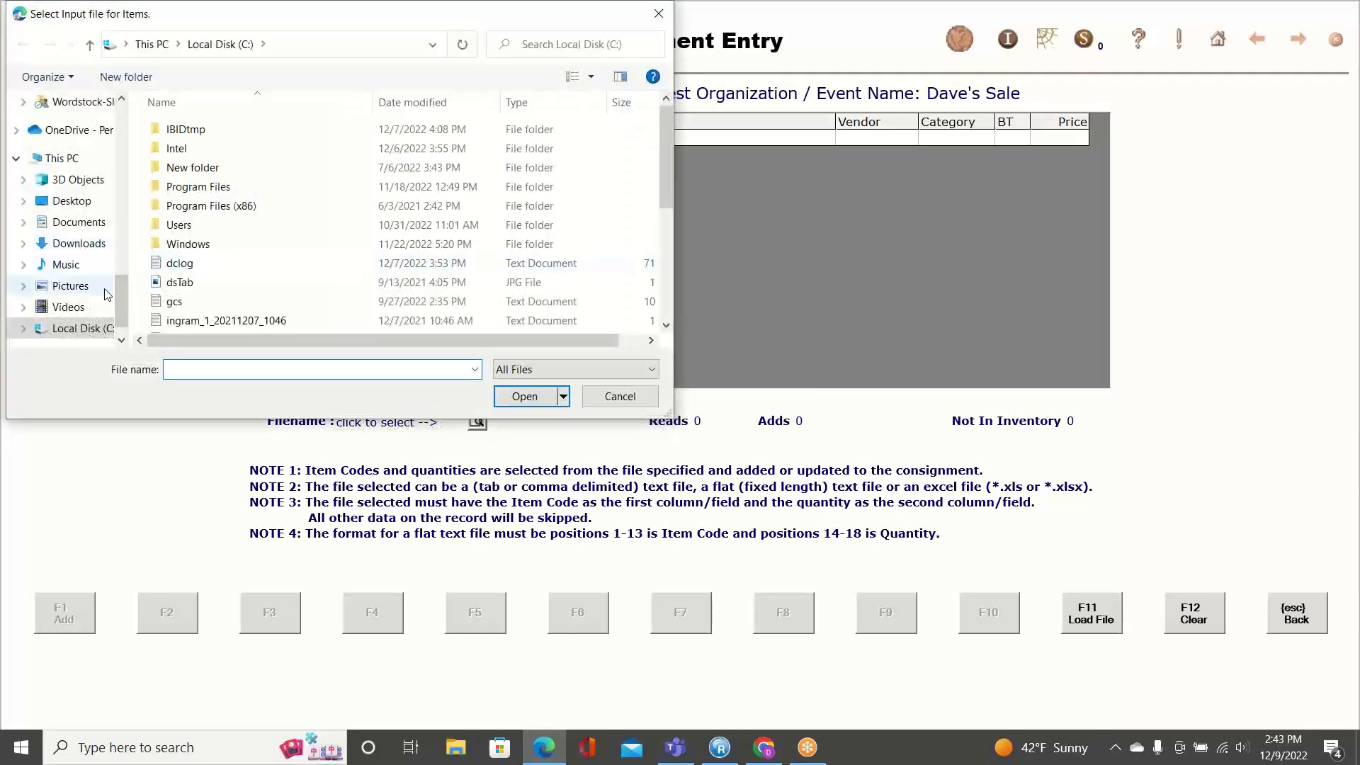
left_click(78, 243)
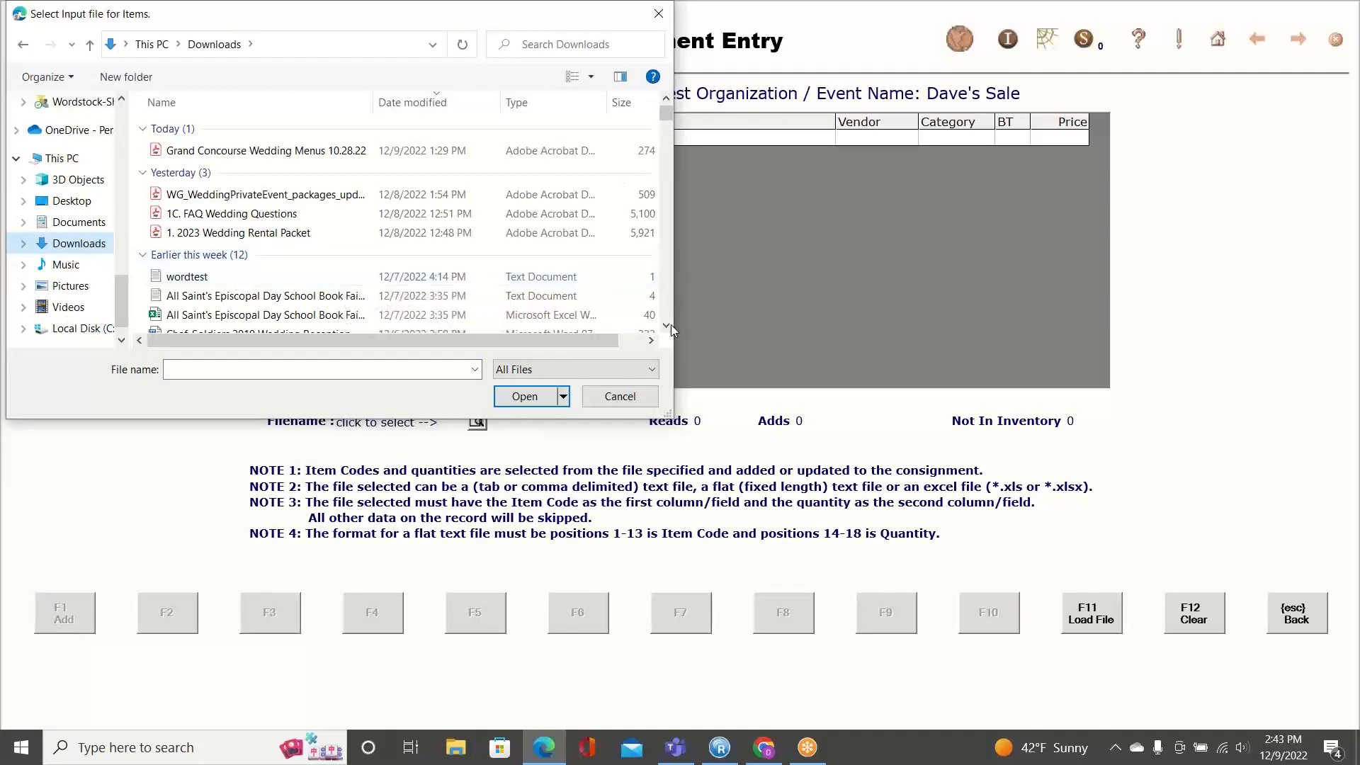
left_click(666, 326)
left_click(666, 326)
left_click(666, 326)
left_click(666, 326)
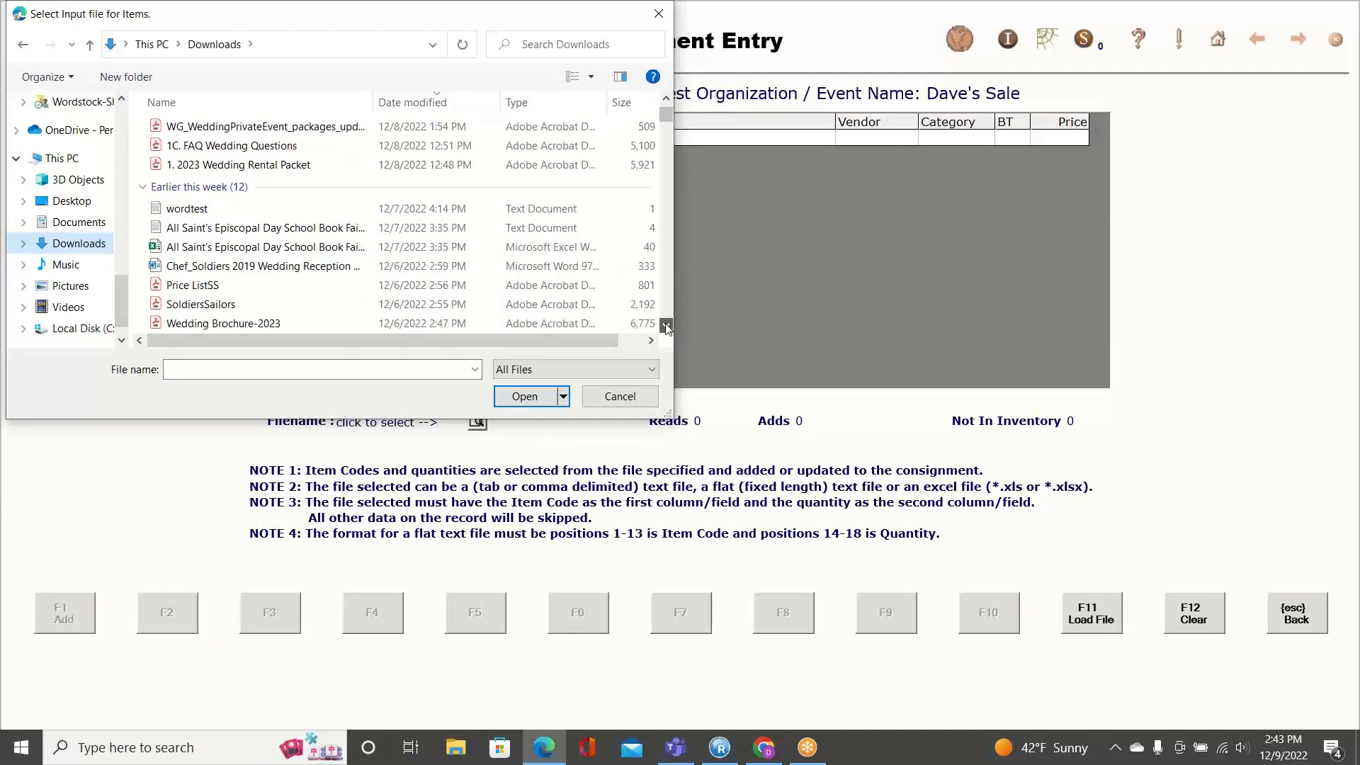
left_click(667, 326)
left_click(667, 326)
left_click(666, 326)
left_click(667, 326)
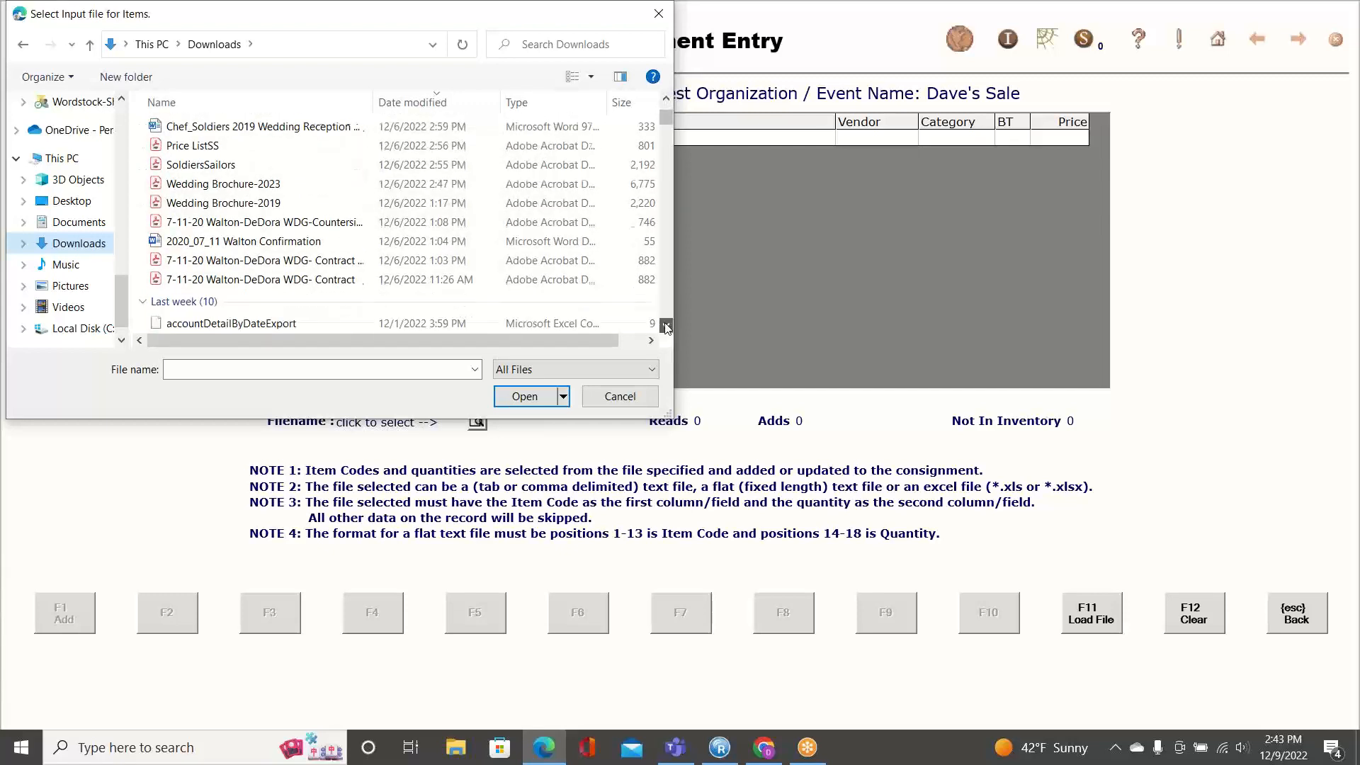
left_click(667, 325)
left_click(666, 326)
left_click(666, 325)
left_click(667, 326)
left_click(667, 325)
left_click(667, 326)
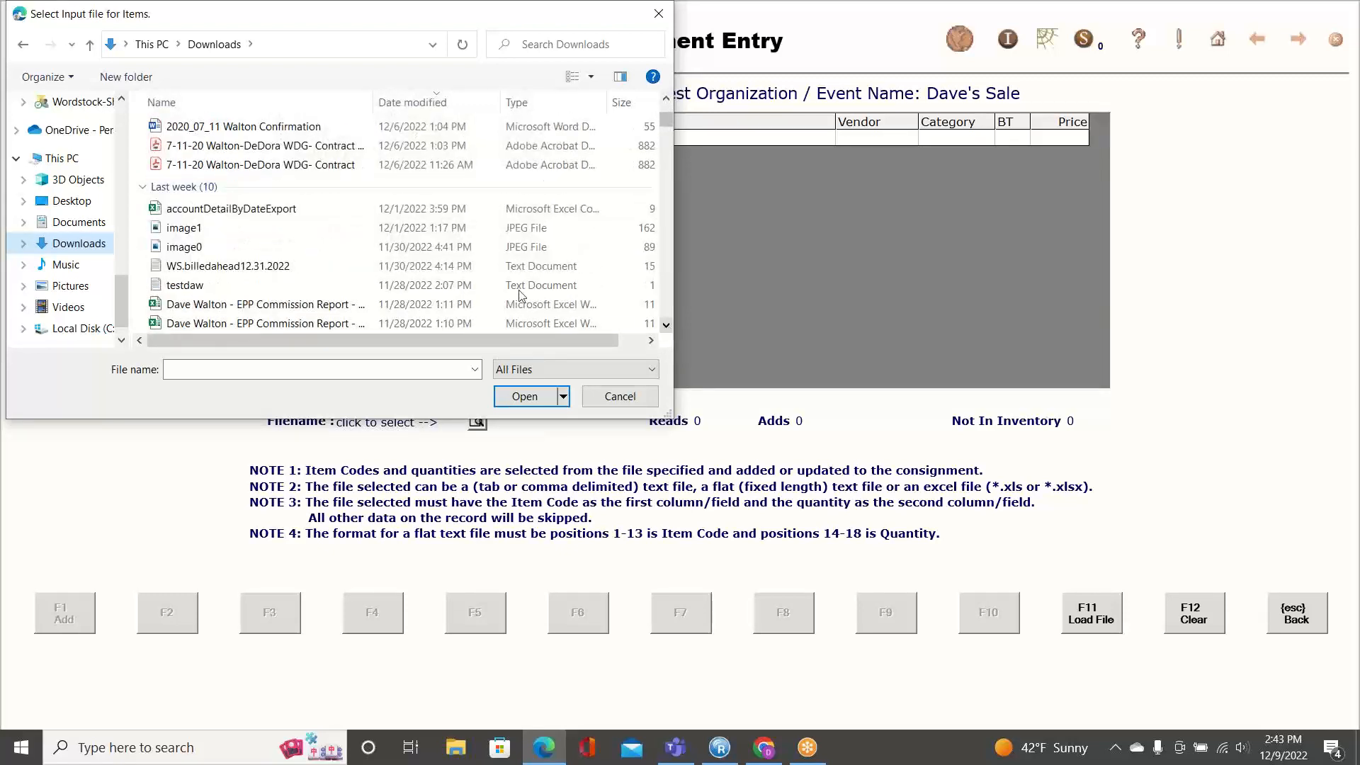
double_click(269, 290)
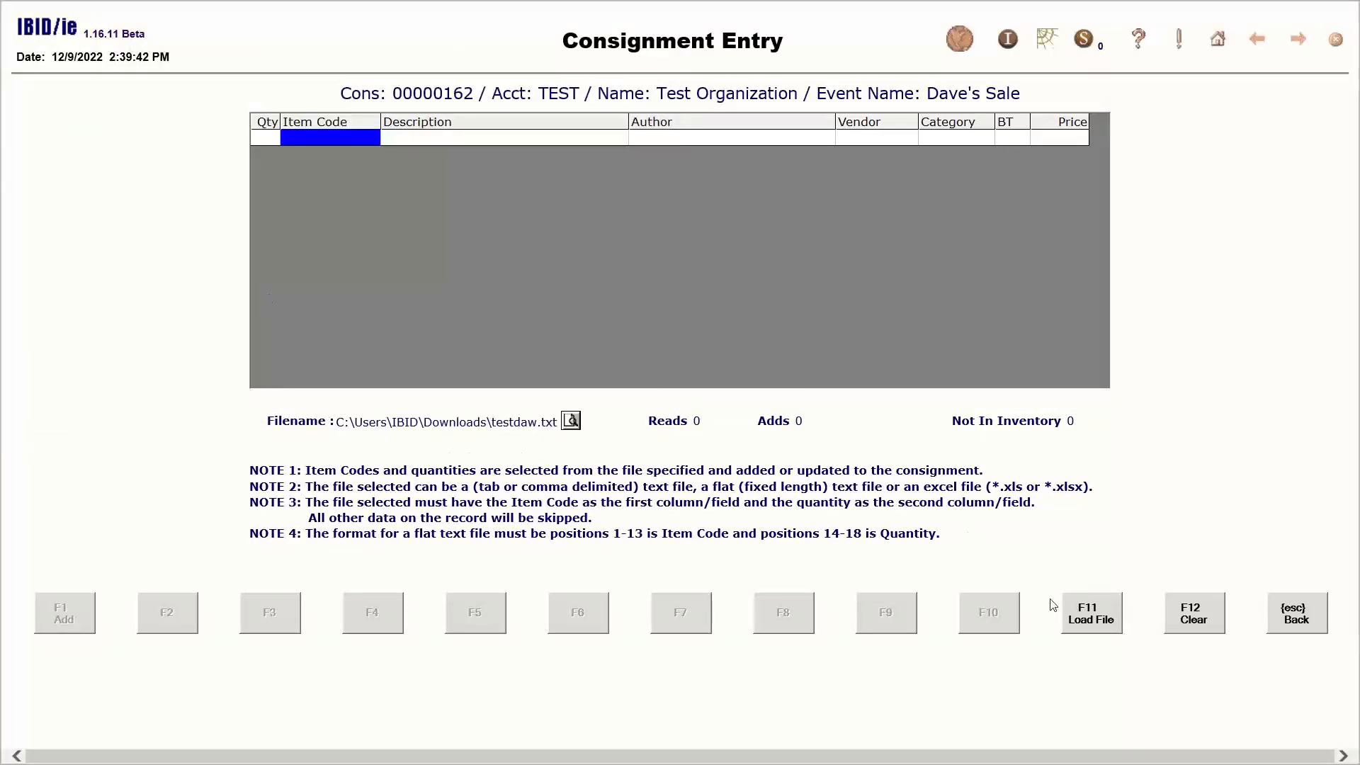
Load the items from the selected file, acknowledging each item not found in inventory, and return to the consignment detail
left_click(1094, 615)
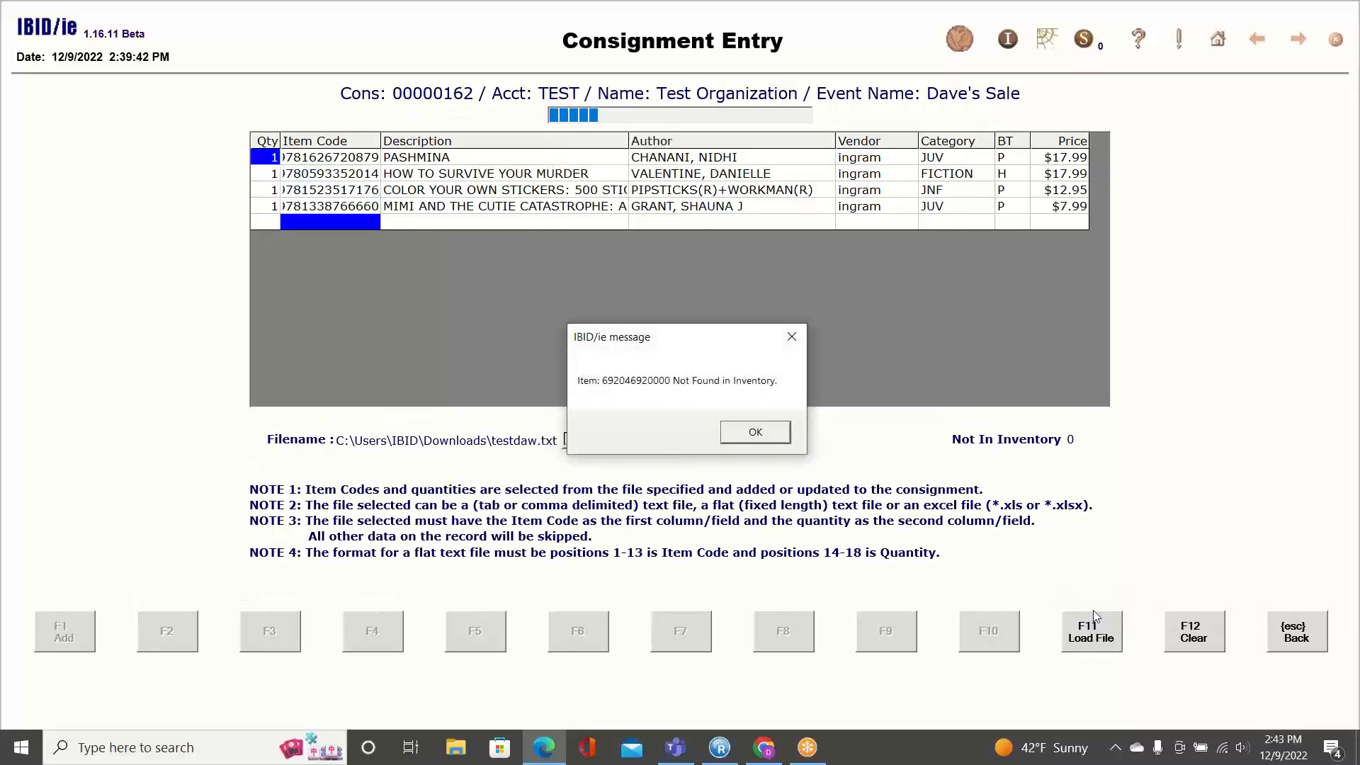
left_click(772, 439)
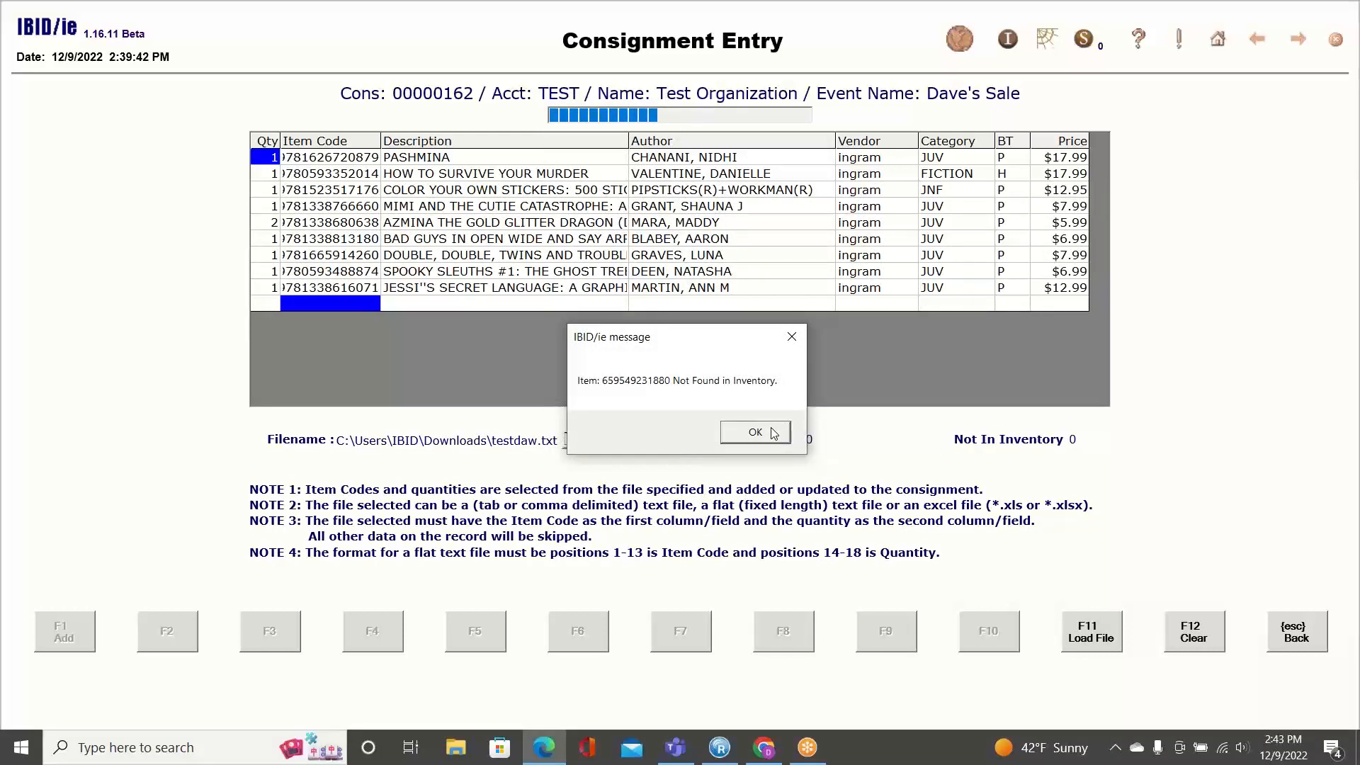
left_click(772, 434)
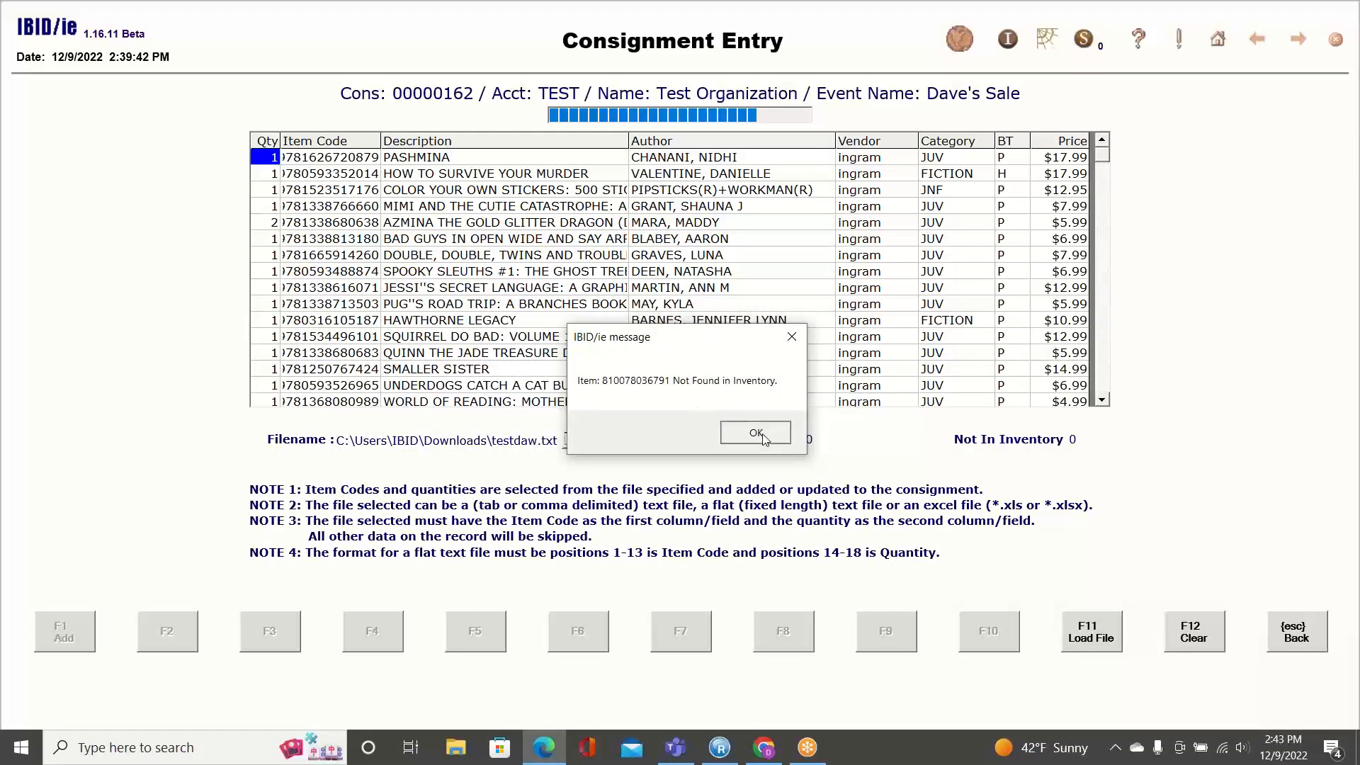
left_click(763, 437)
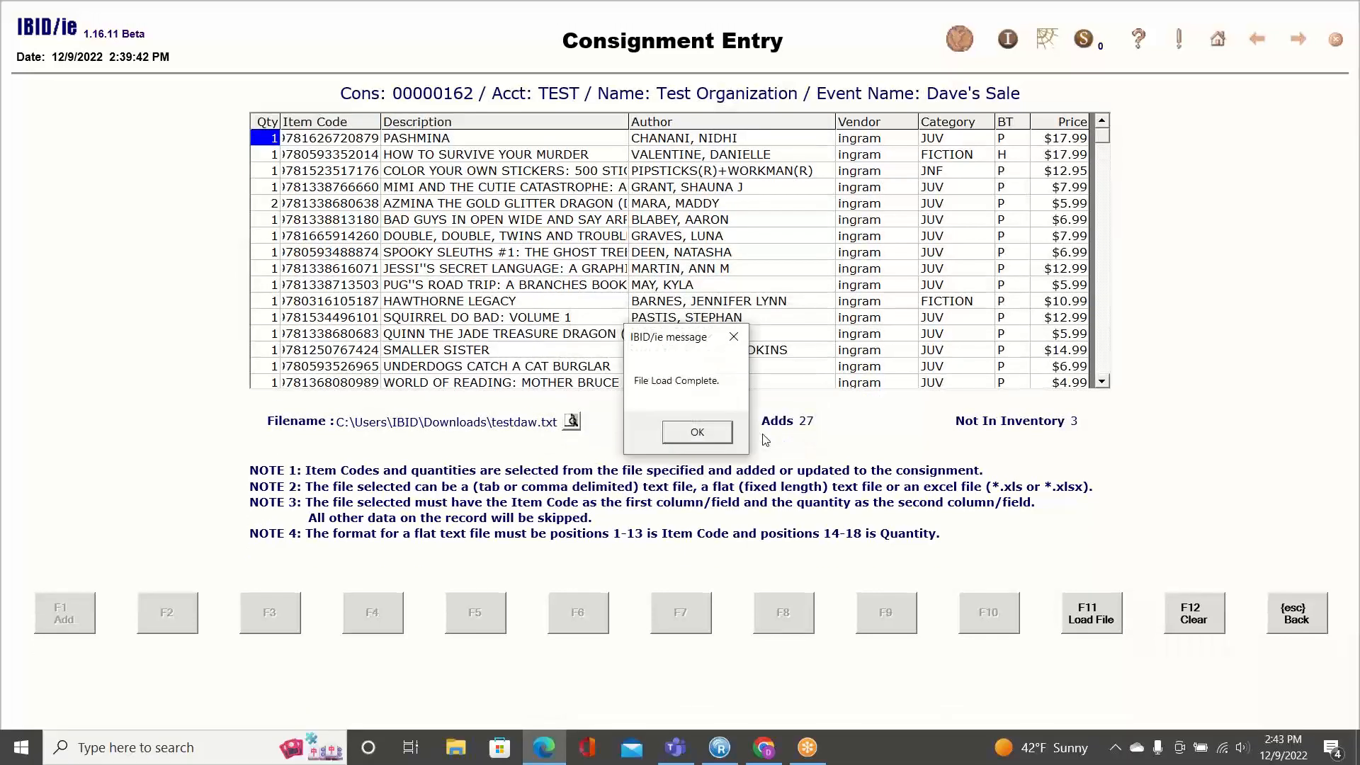
left_click(712, 439)
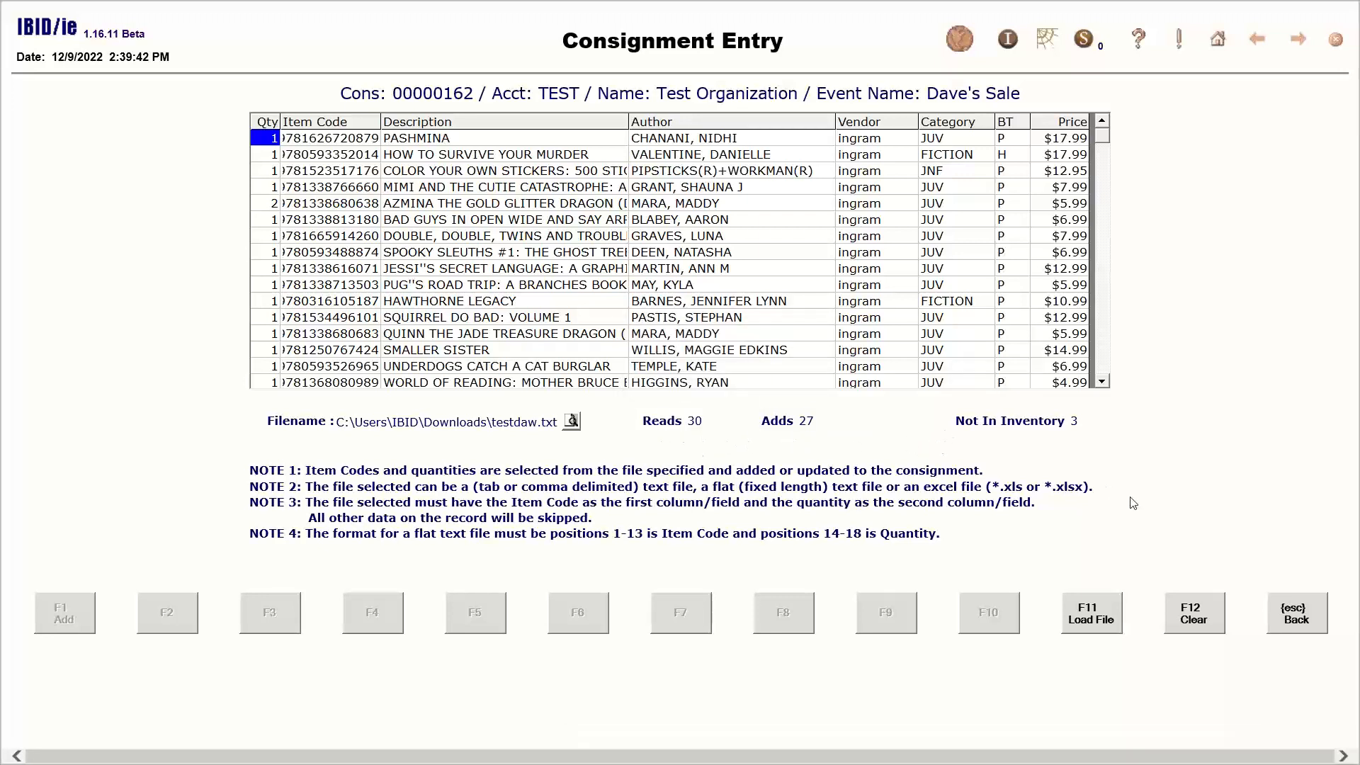
left_click(1298, 617)
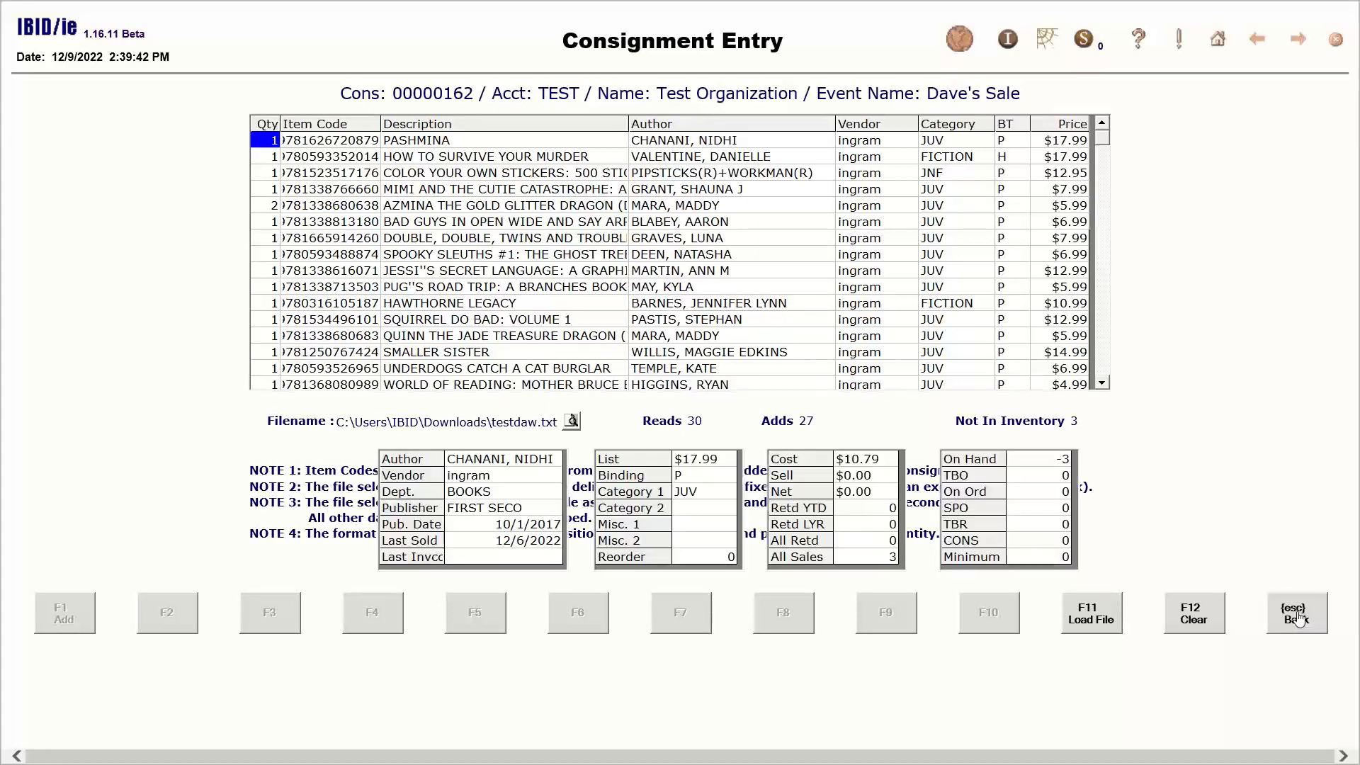
Decline exiting without saving the loaded items and process the consignment
left_click(1299, 618)
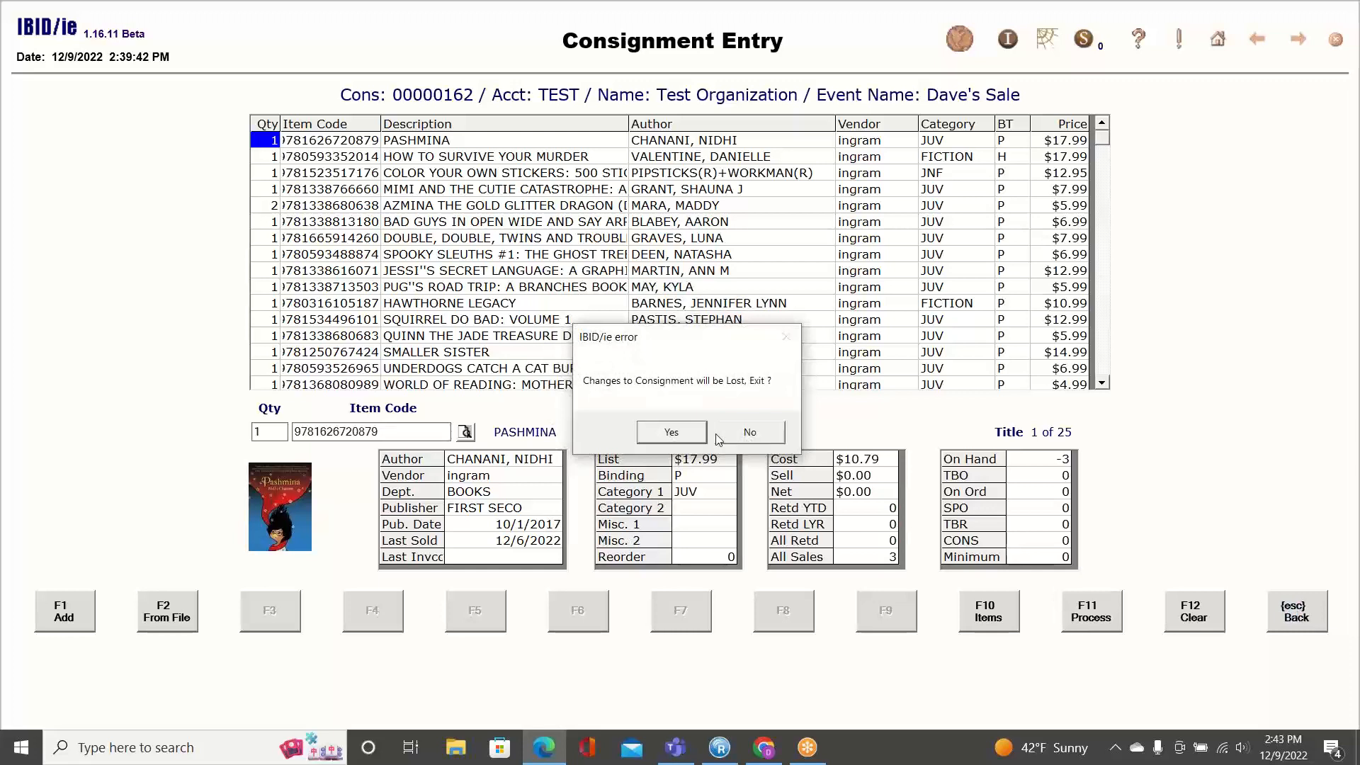
left_click(770, 433)
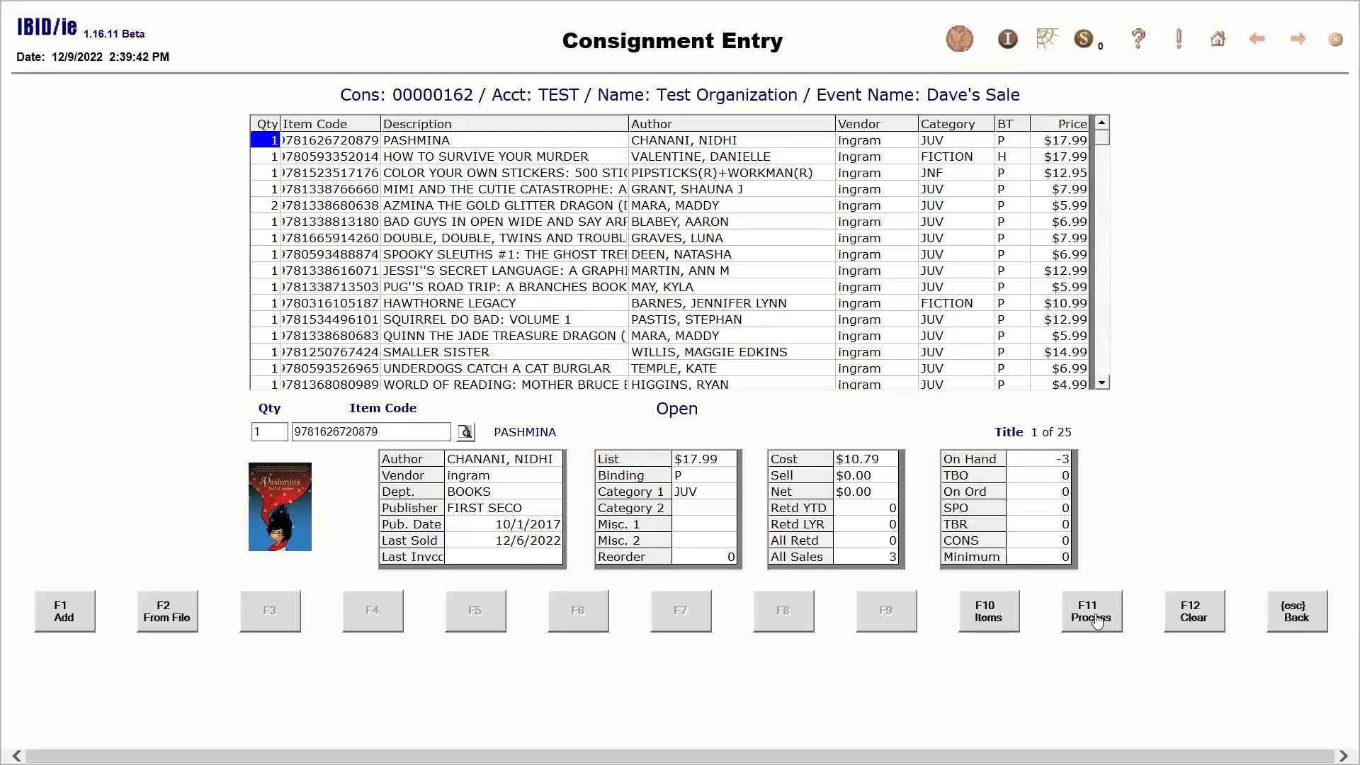
left_click(1095, 620)
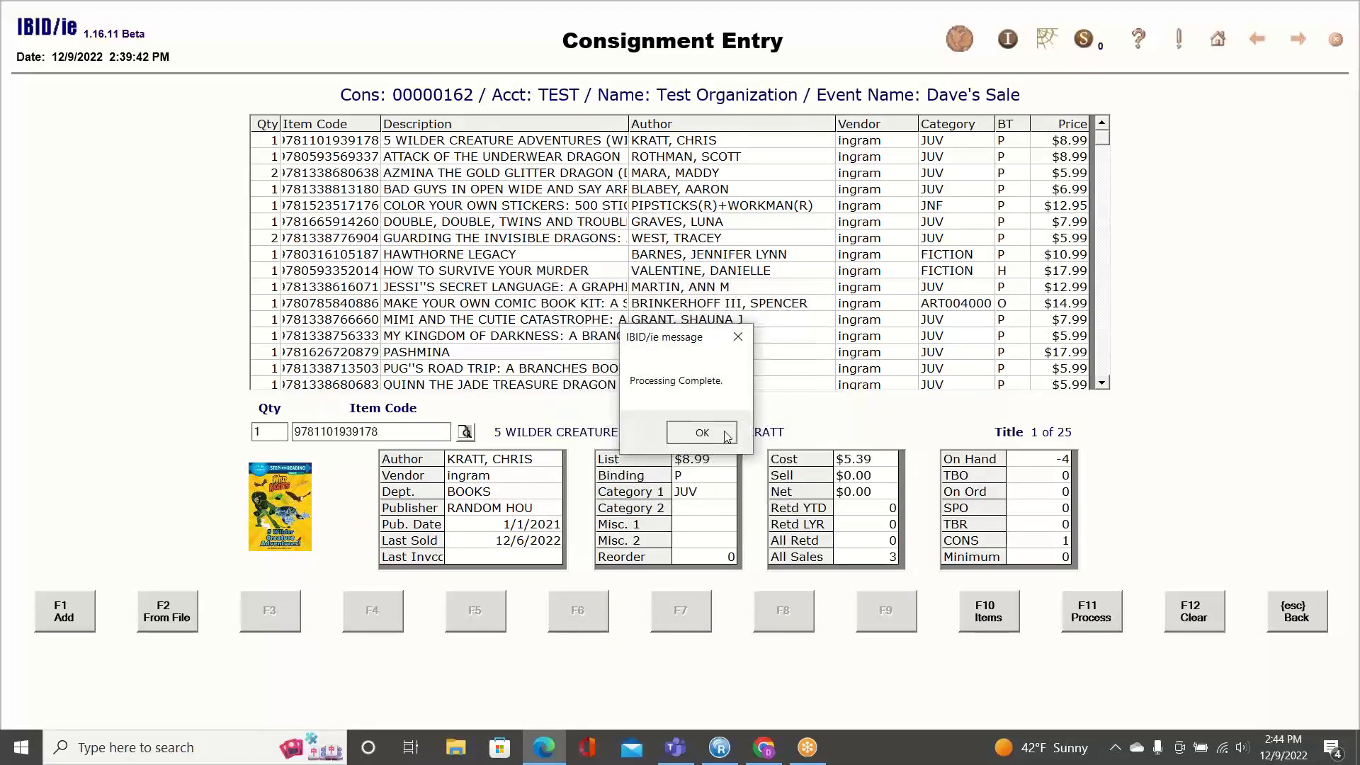
left_click(699, 432)
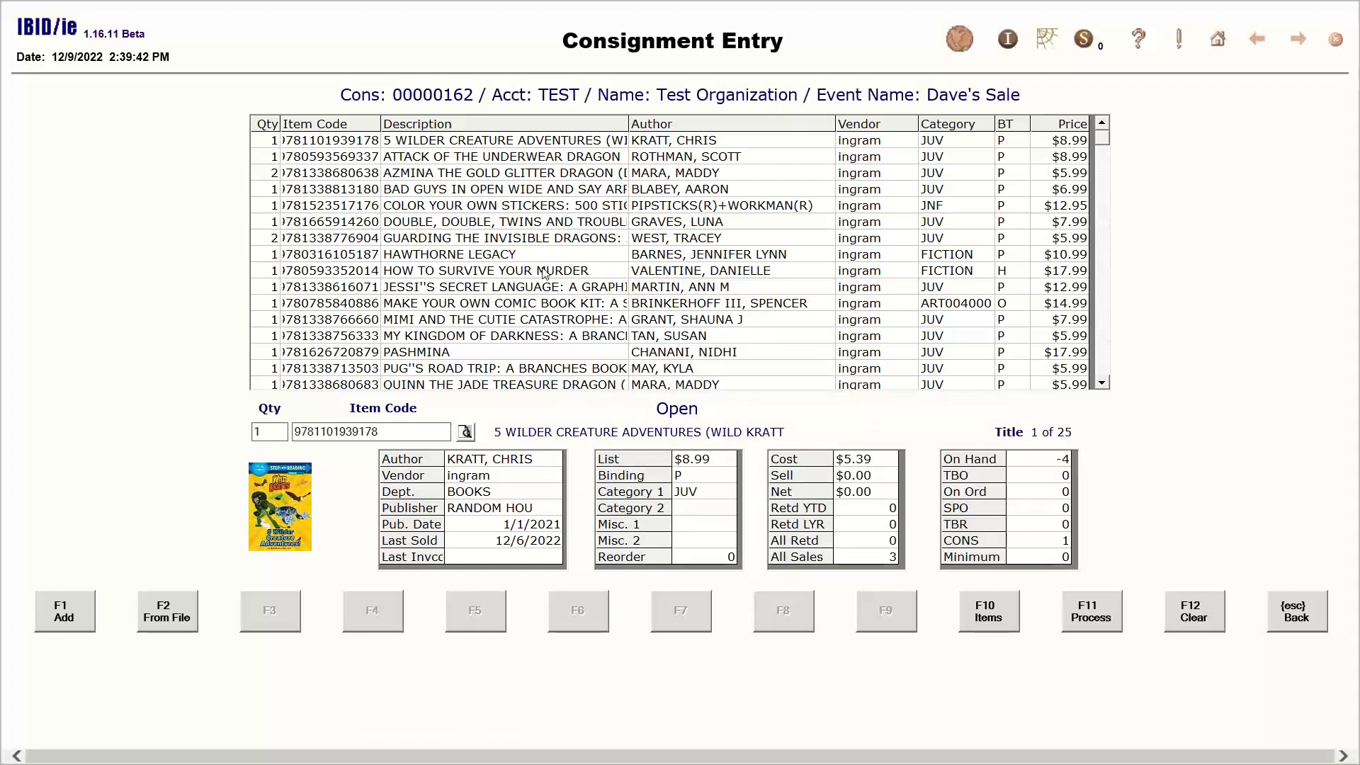
Check the inventory record and consignment status of Guarding the Invisible Dragons, and return to the Consignment Menu
left_click(494, 238)
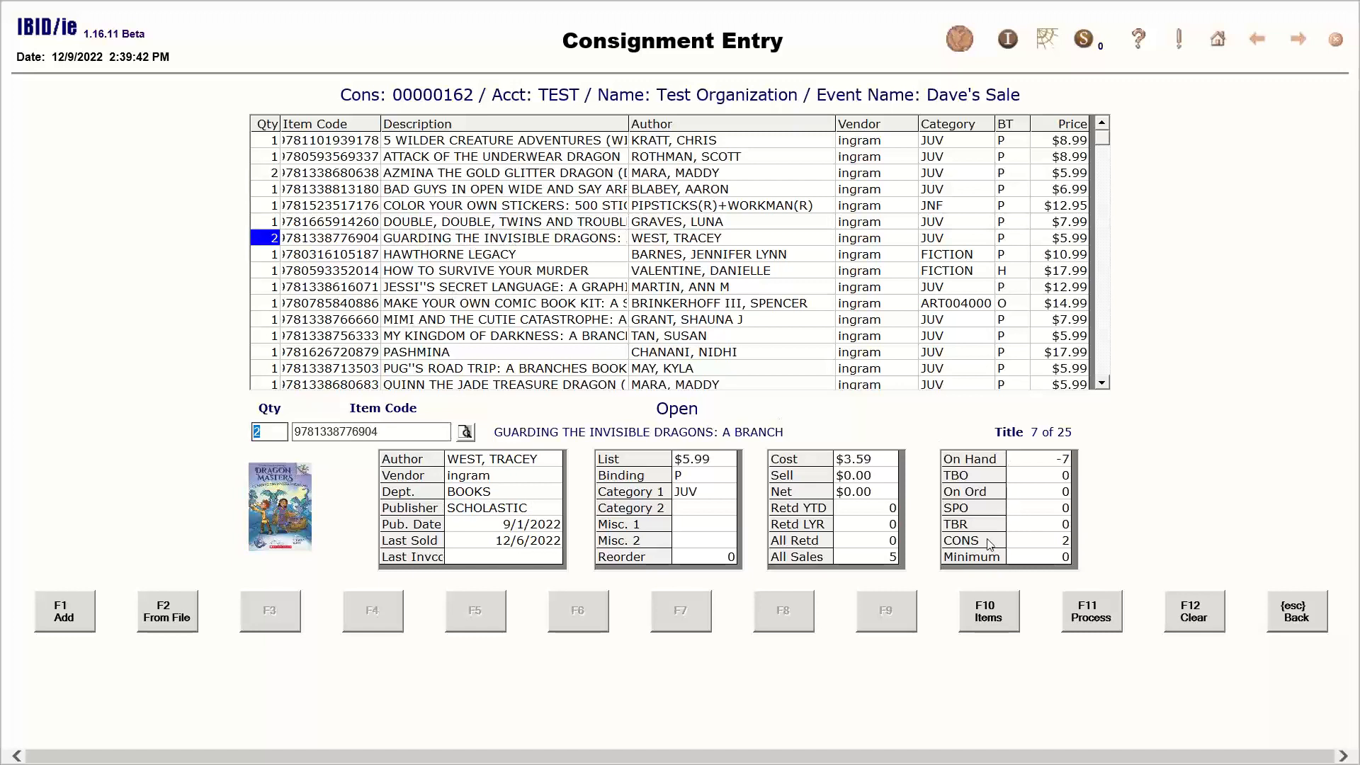
left_click(996, 613)
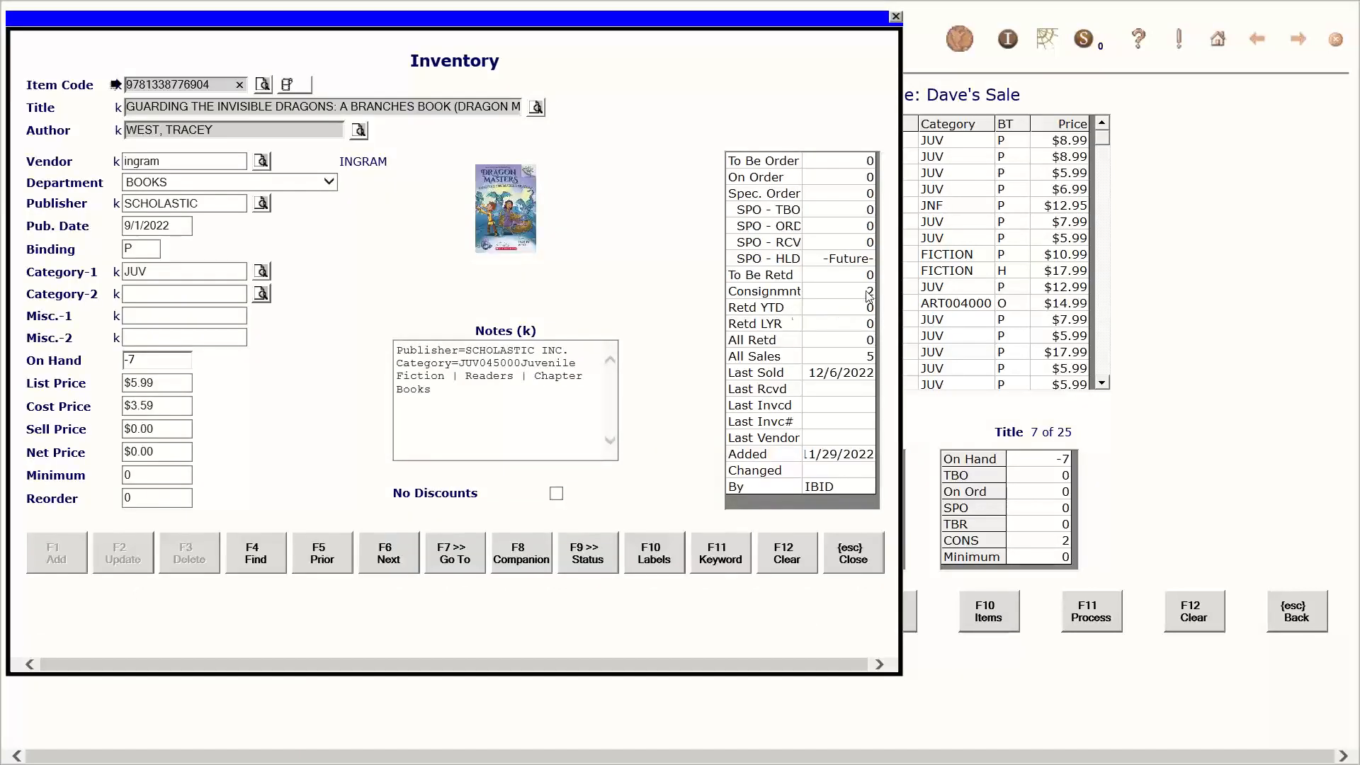
left_click(599, 546)
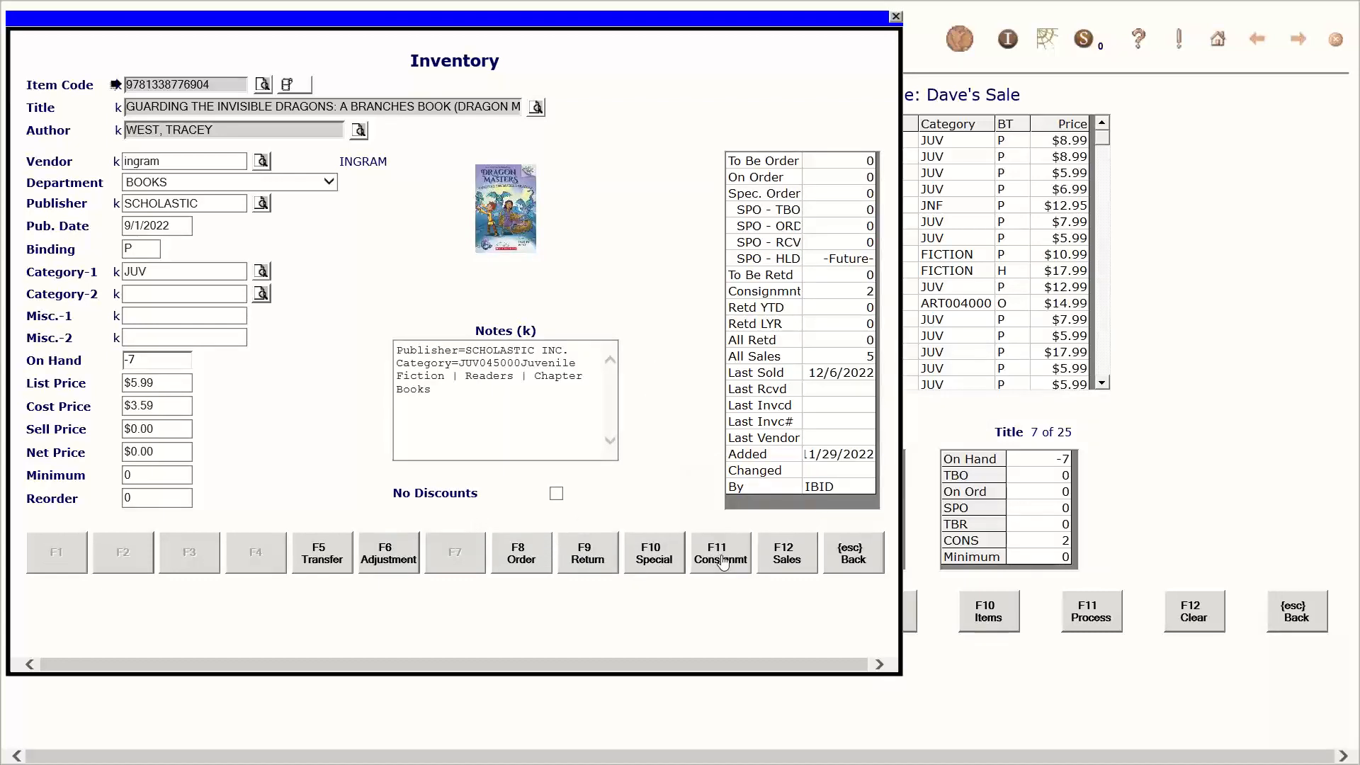
left_click(722, 562)
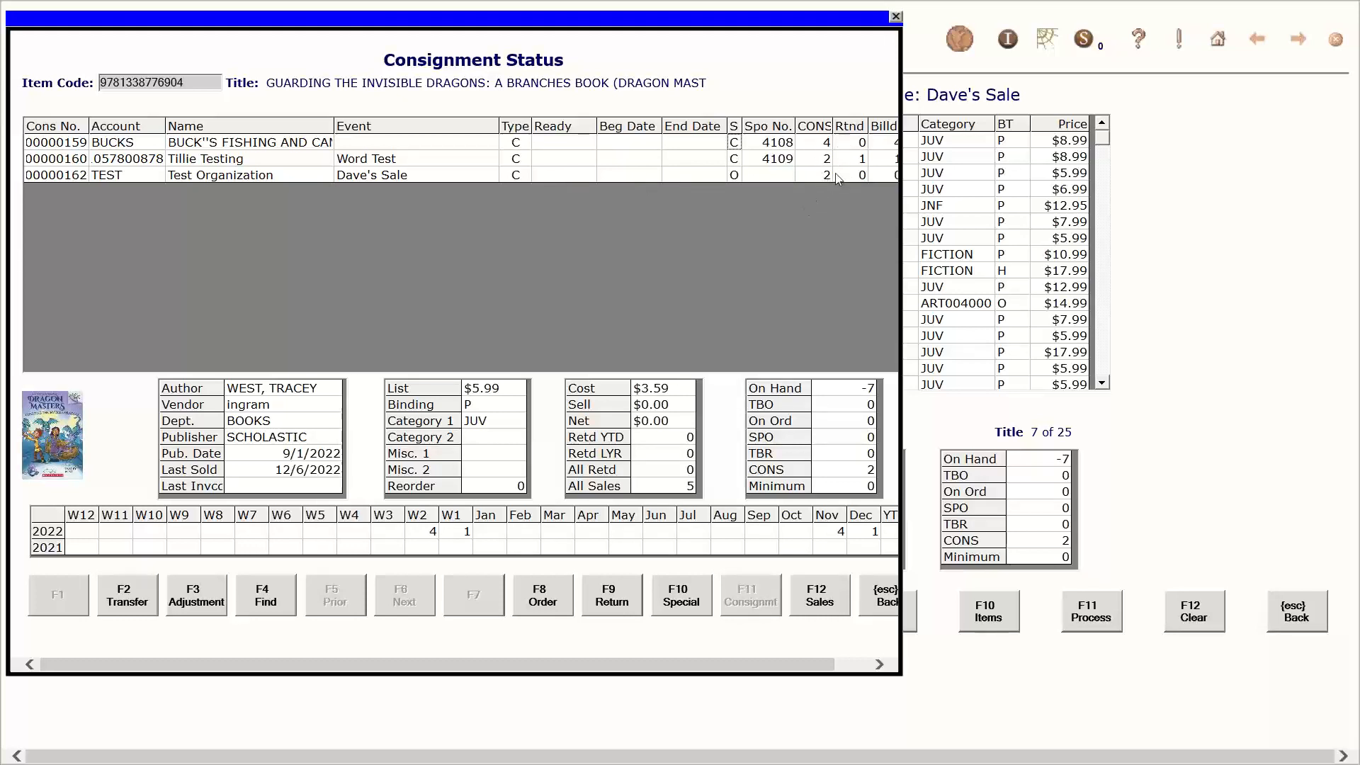
left_click(894, 599)
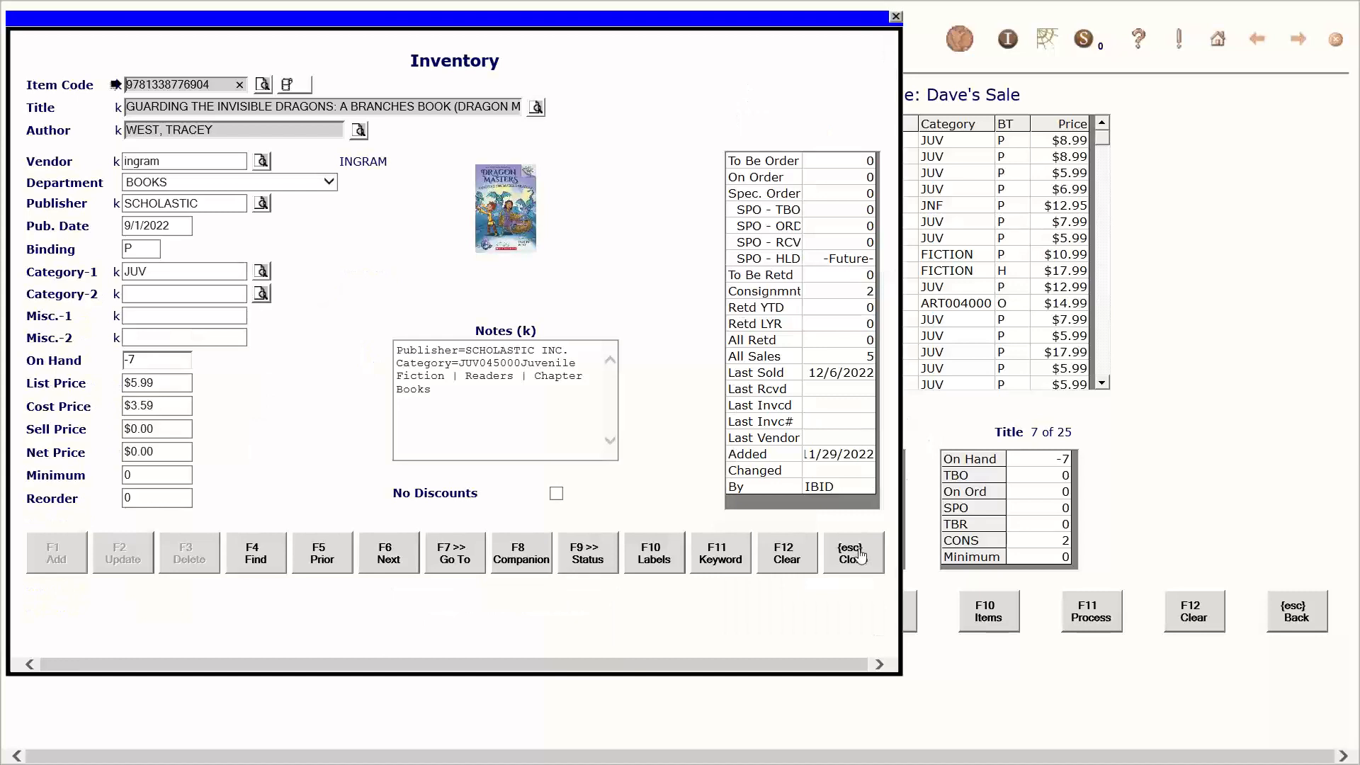
left_click(859, 554)
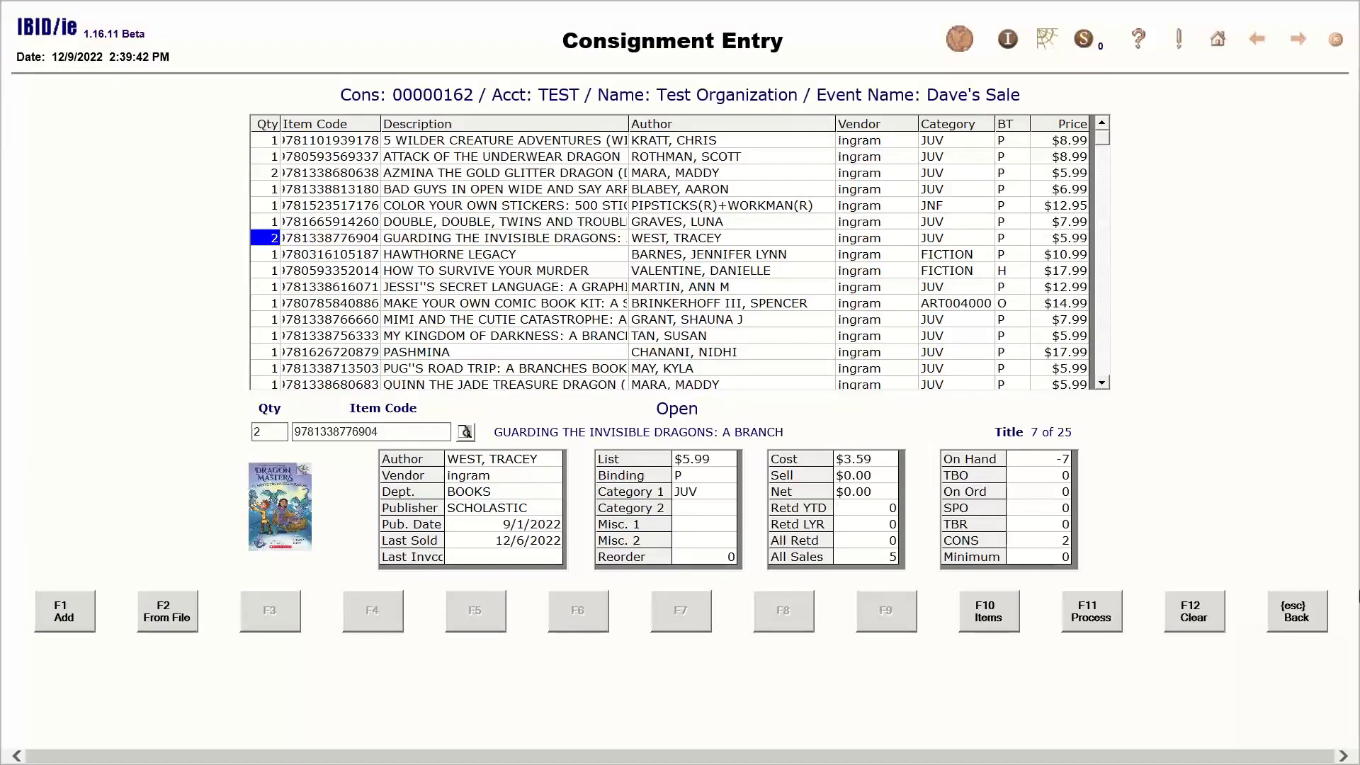
left_click(1304, 612)
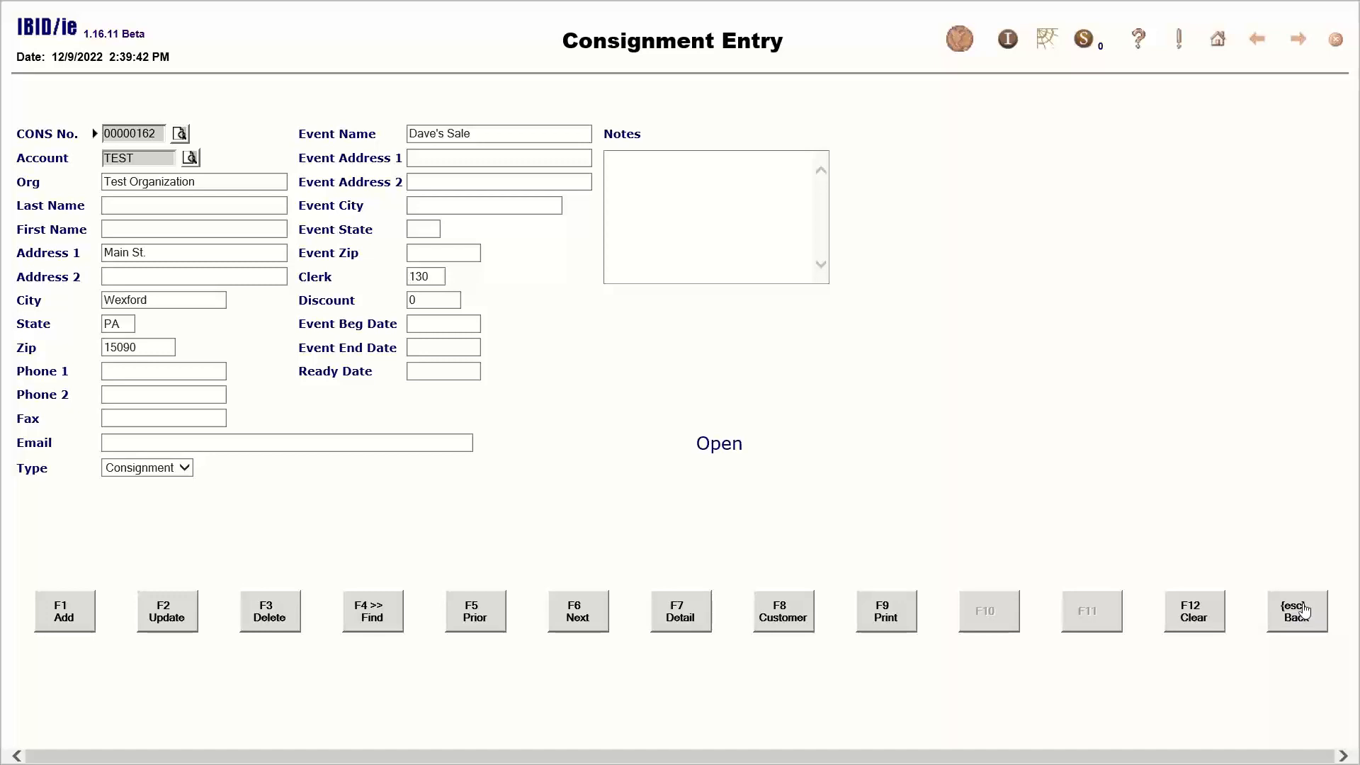
left_click(1304, 611)
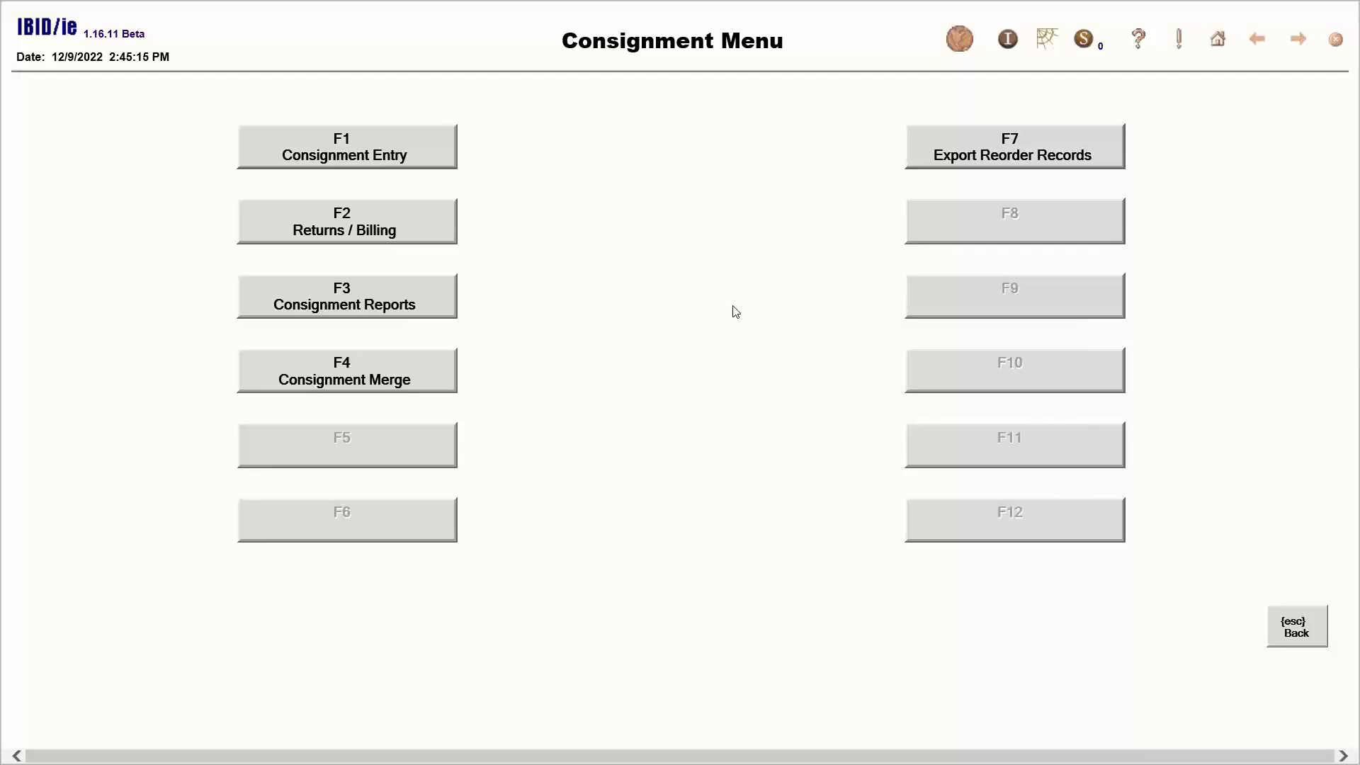
In Consignment Returns/Billing, look up the existing consignments and select the Test Organization's open consignment in Wexford
left_click(416, 225)
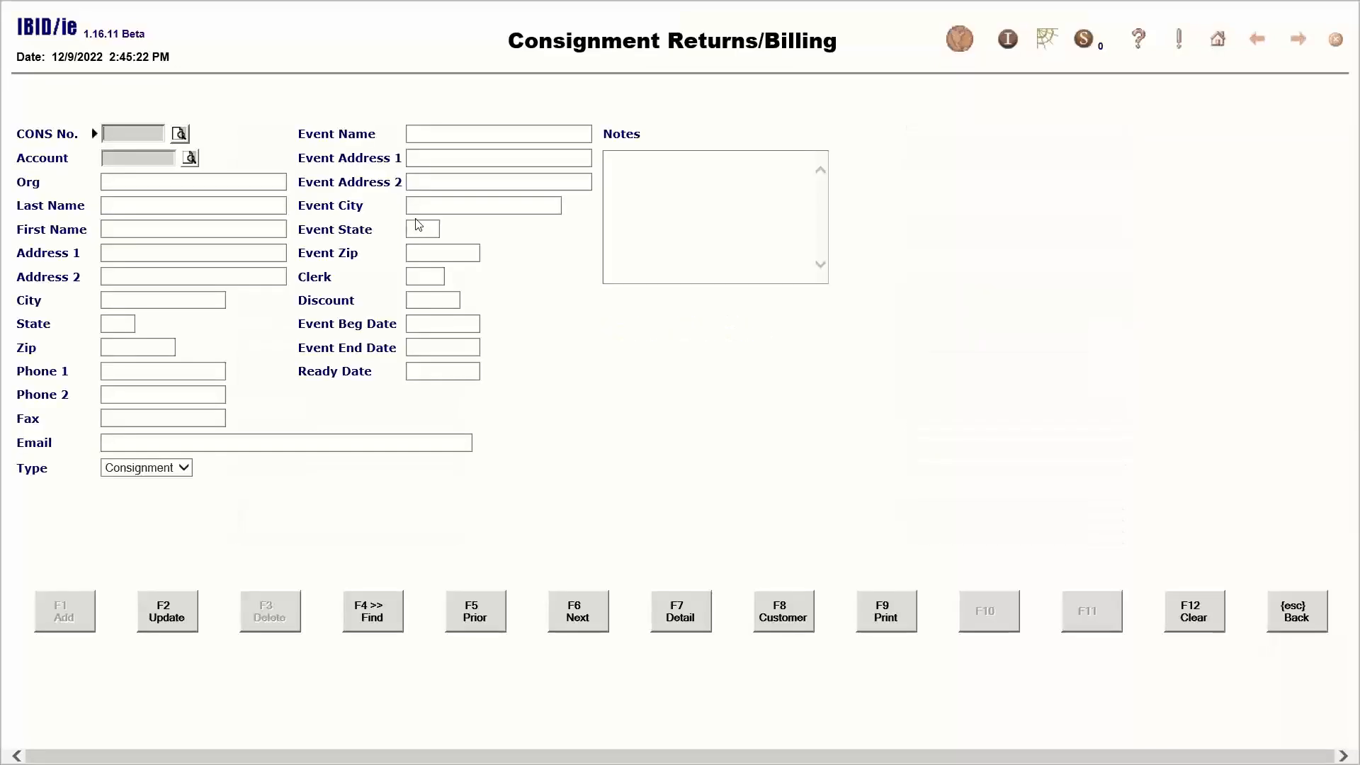
left_click(180, 136)
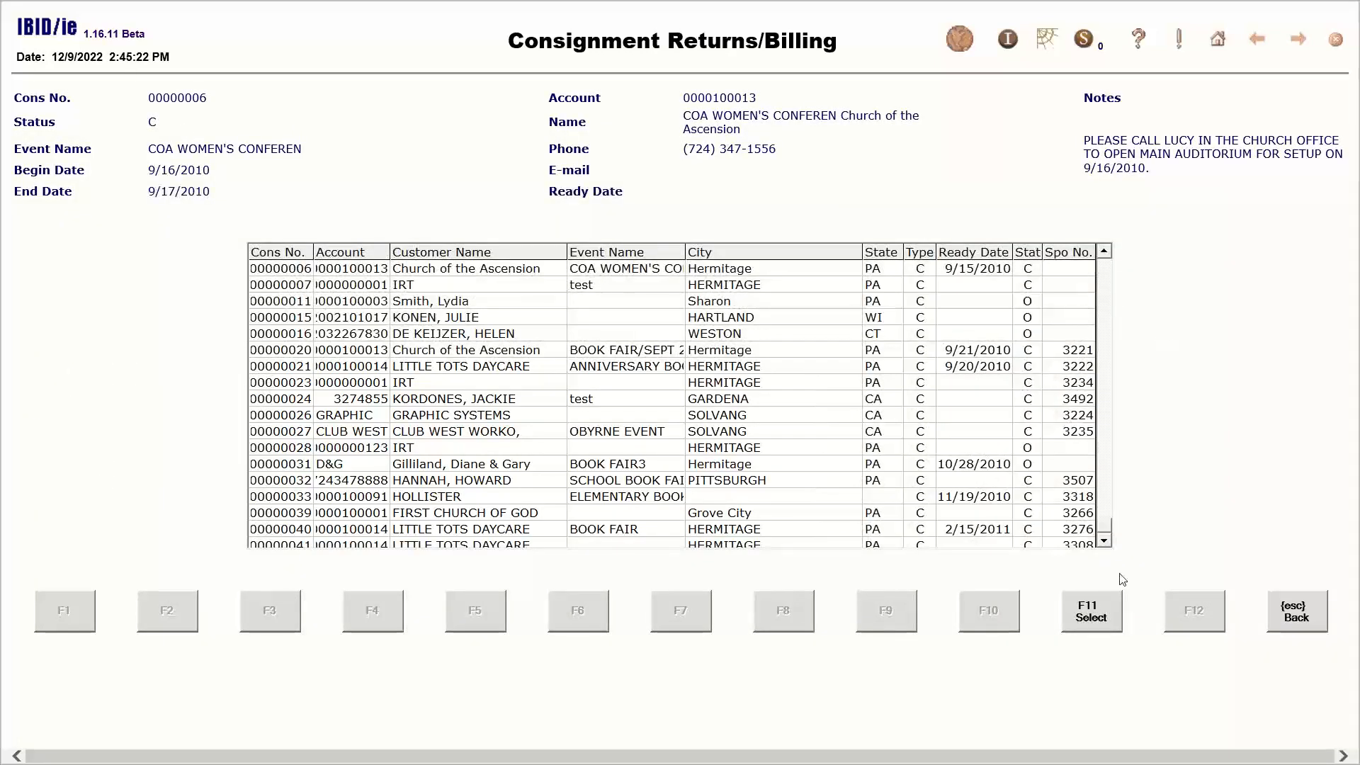
left_click_drag(1120, 574, 1111, 547)
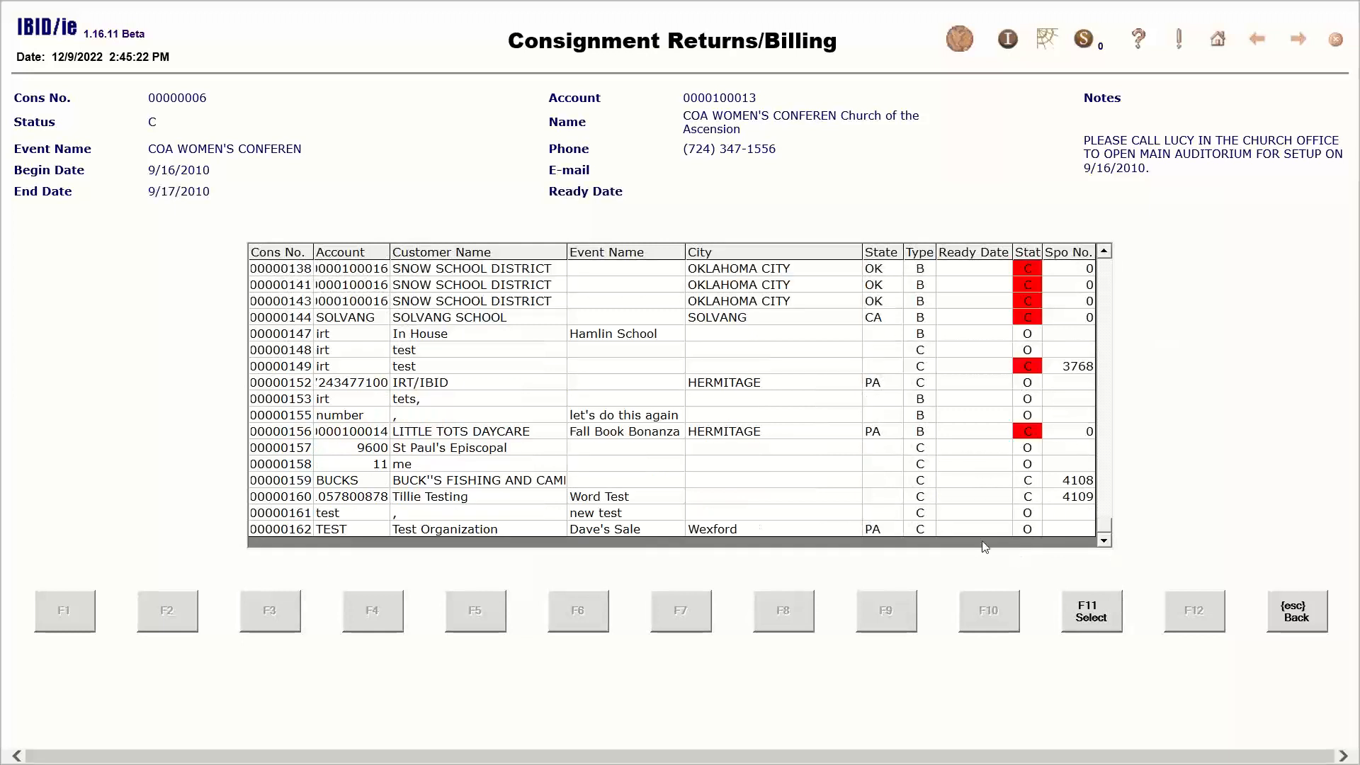
left_click(705, 533)
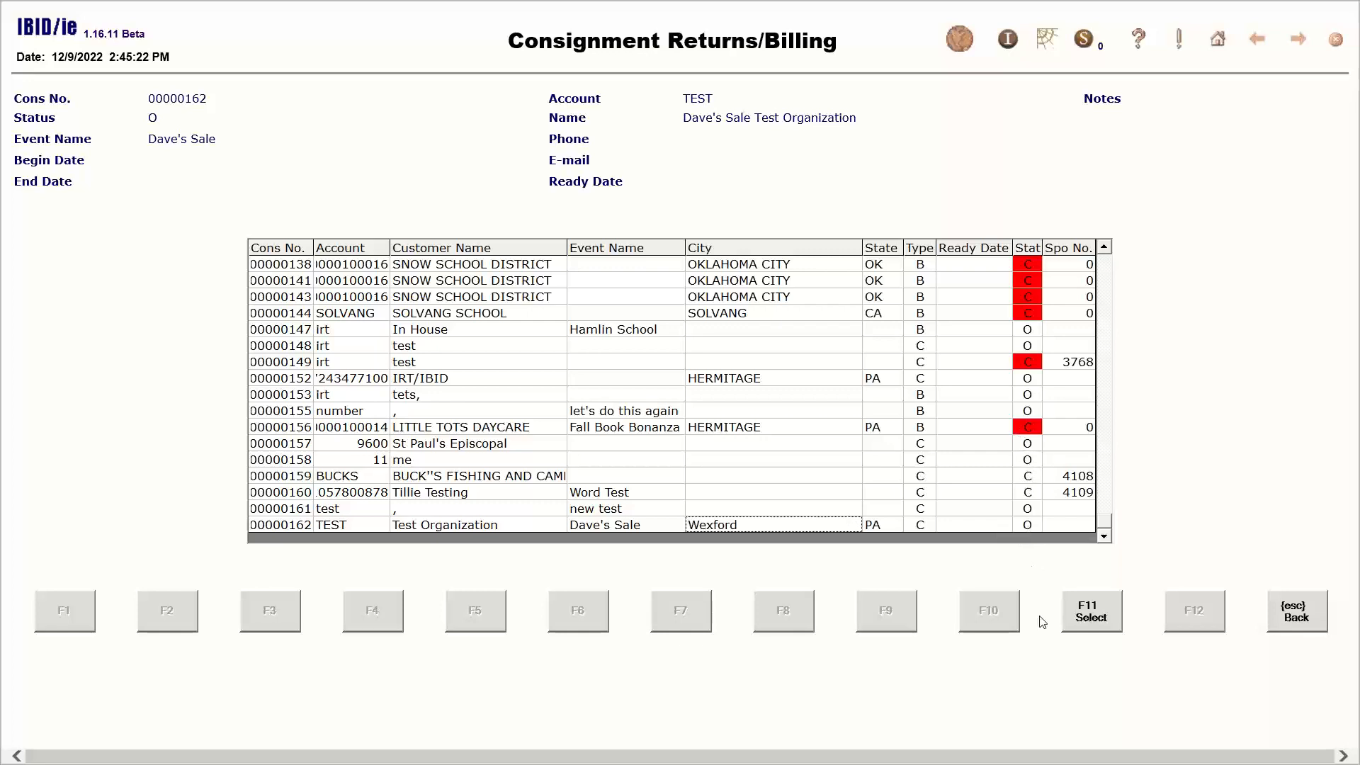
left_click(1092, 610)
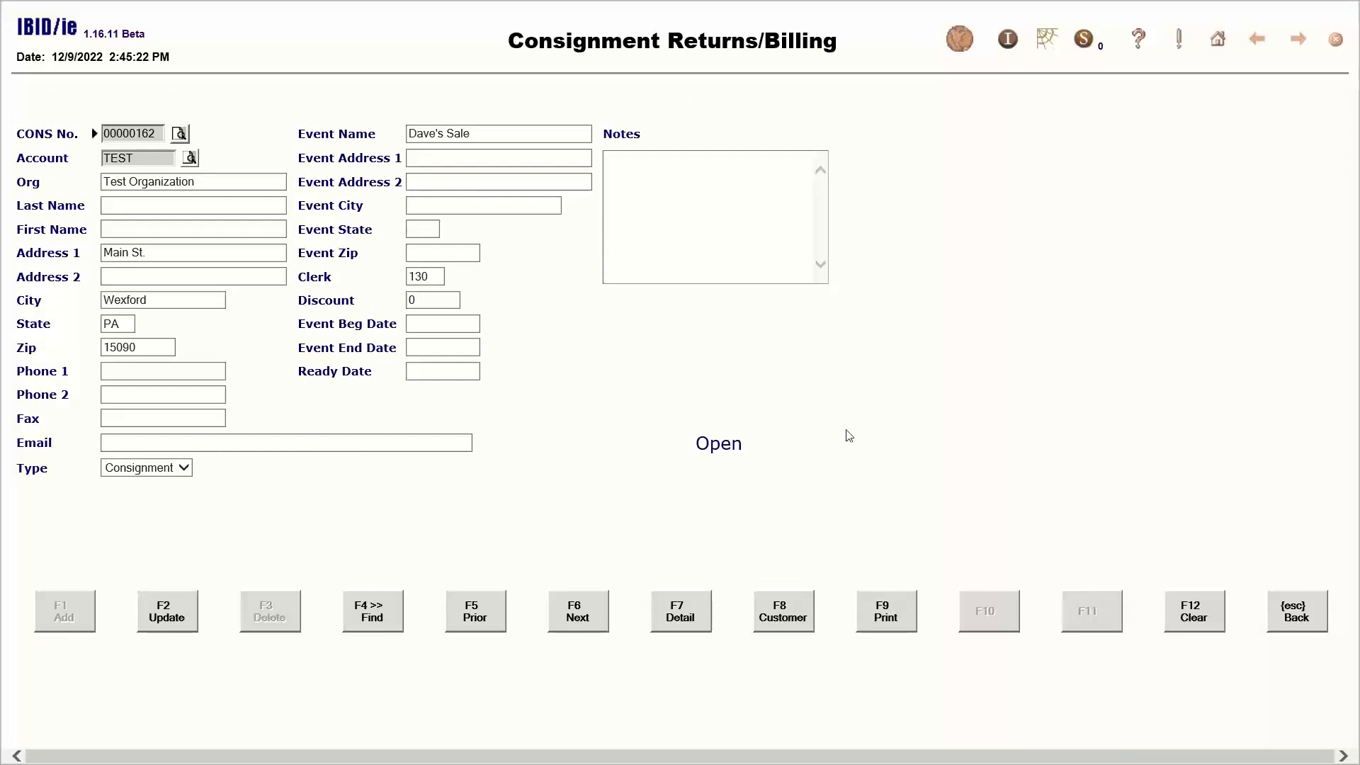
In the consignment's detail, set 1 returned copy for 5 Wilder Creature Adventures and process the return
left_click(252, 444)
left_click(682, 627)
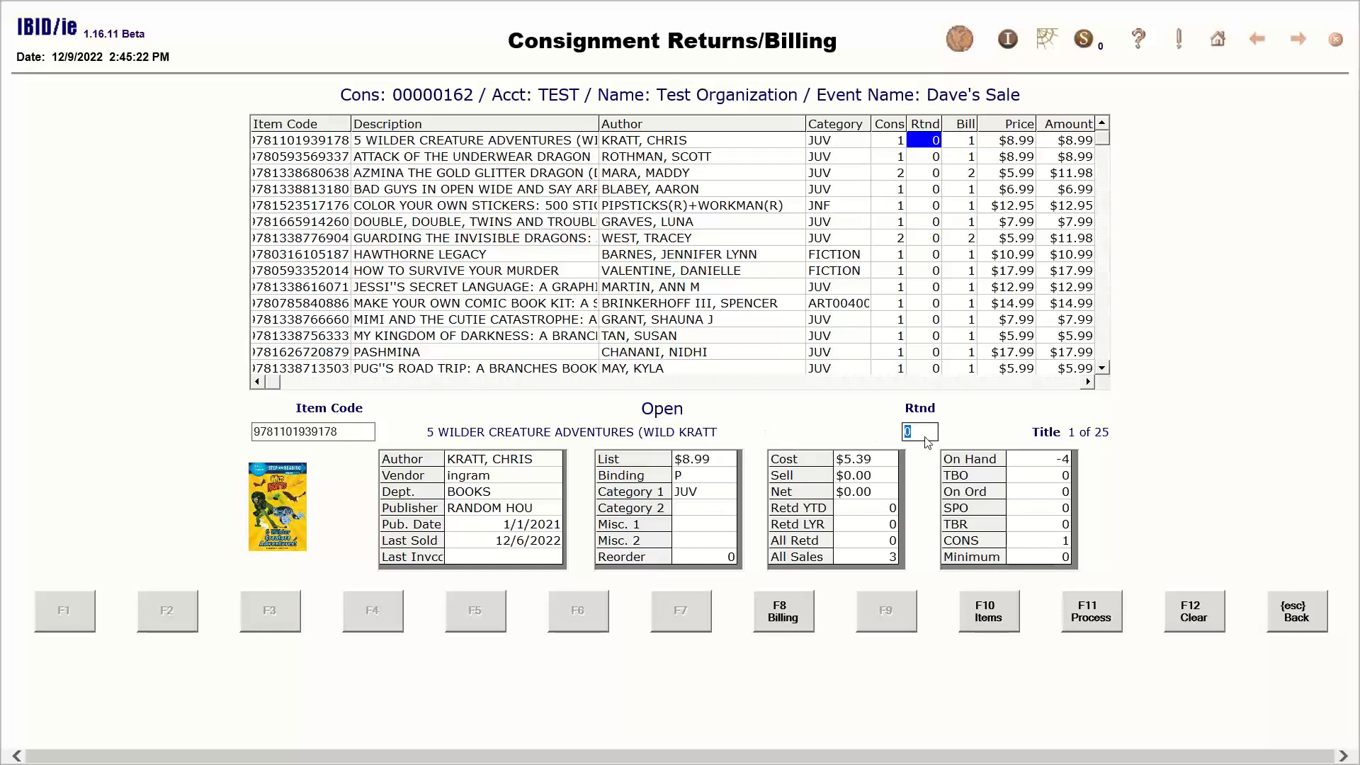
type("1")
left_click(543, 207)
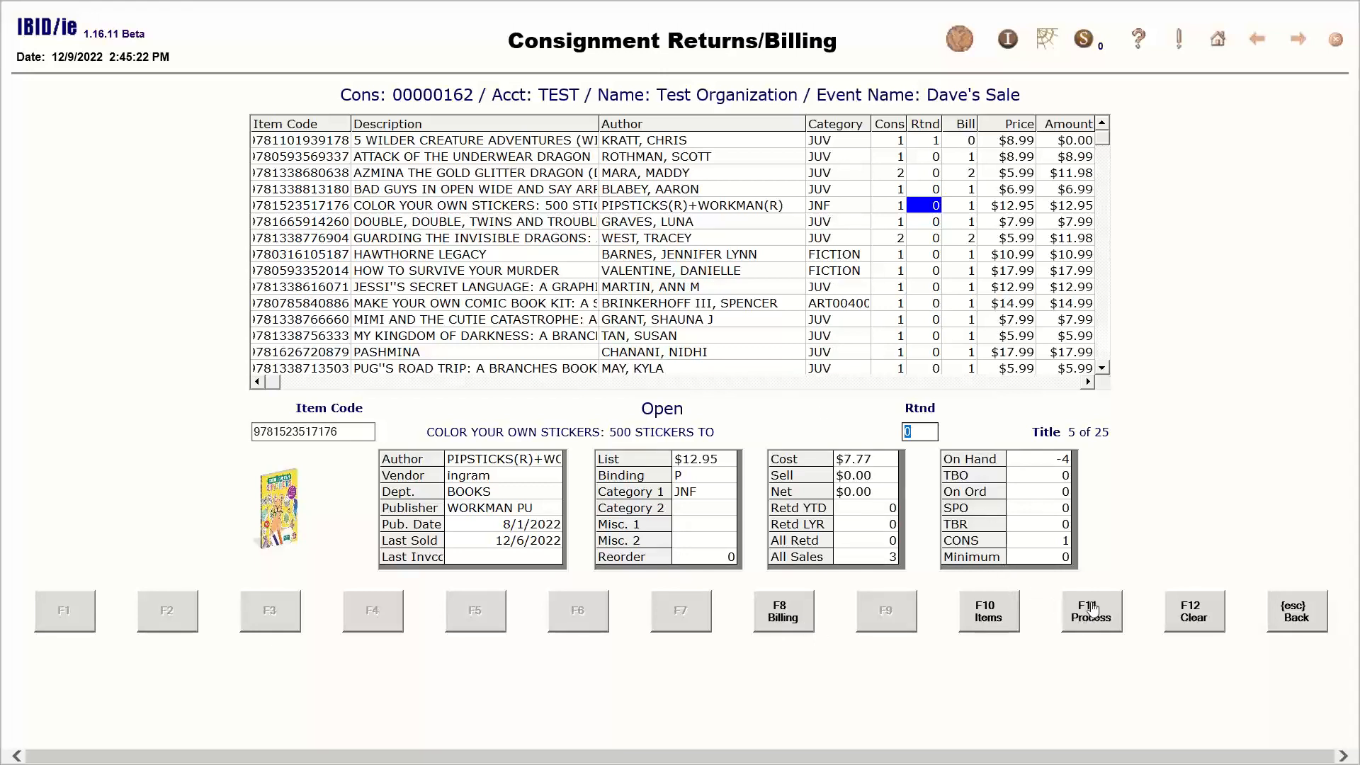
left_click(1091, 609)
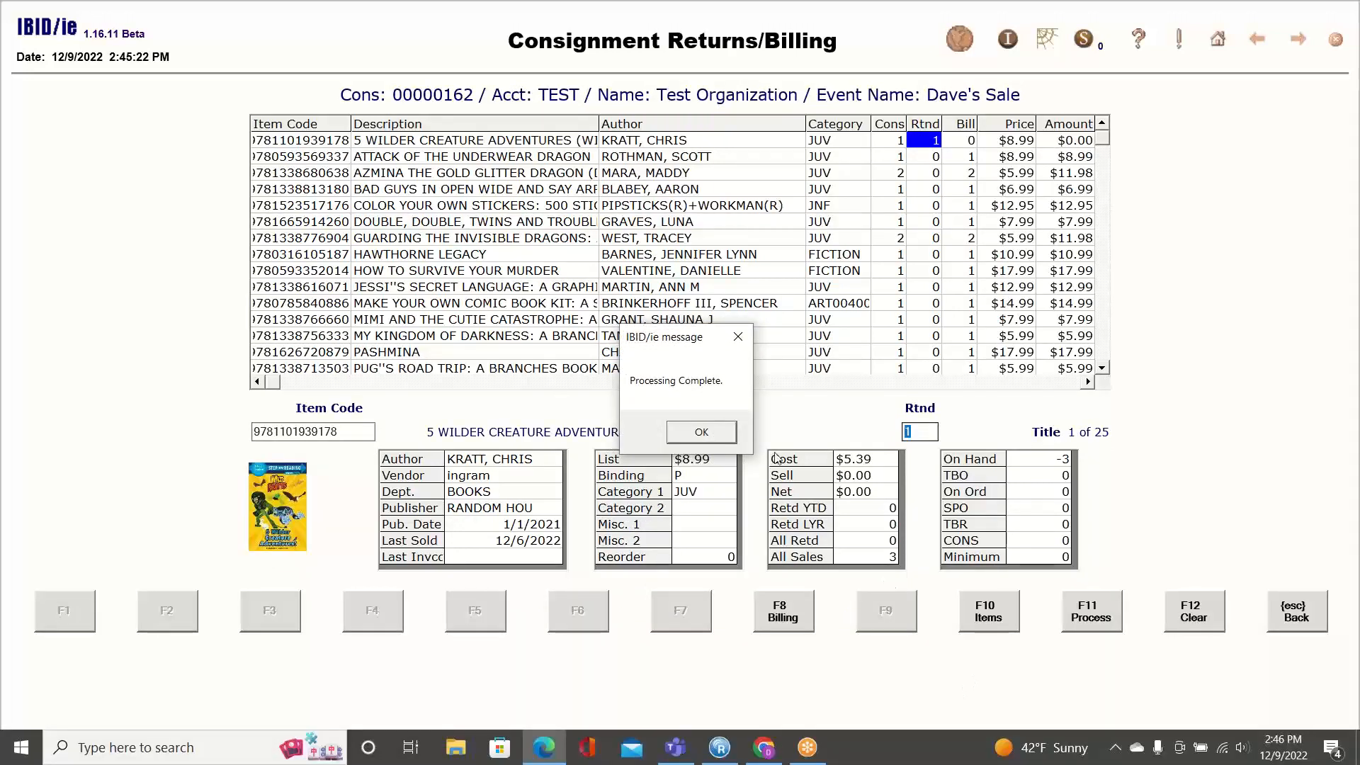
left_click(720, 441)
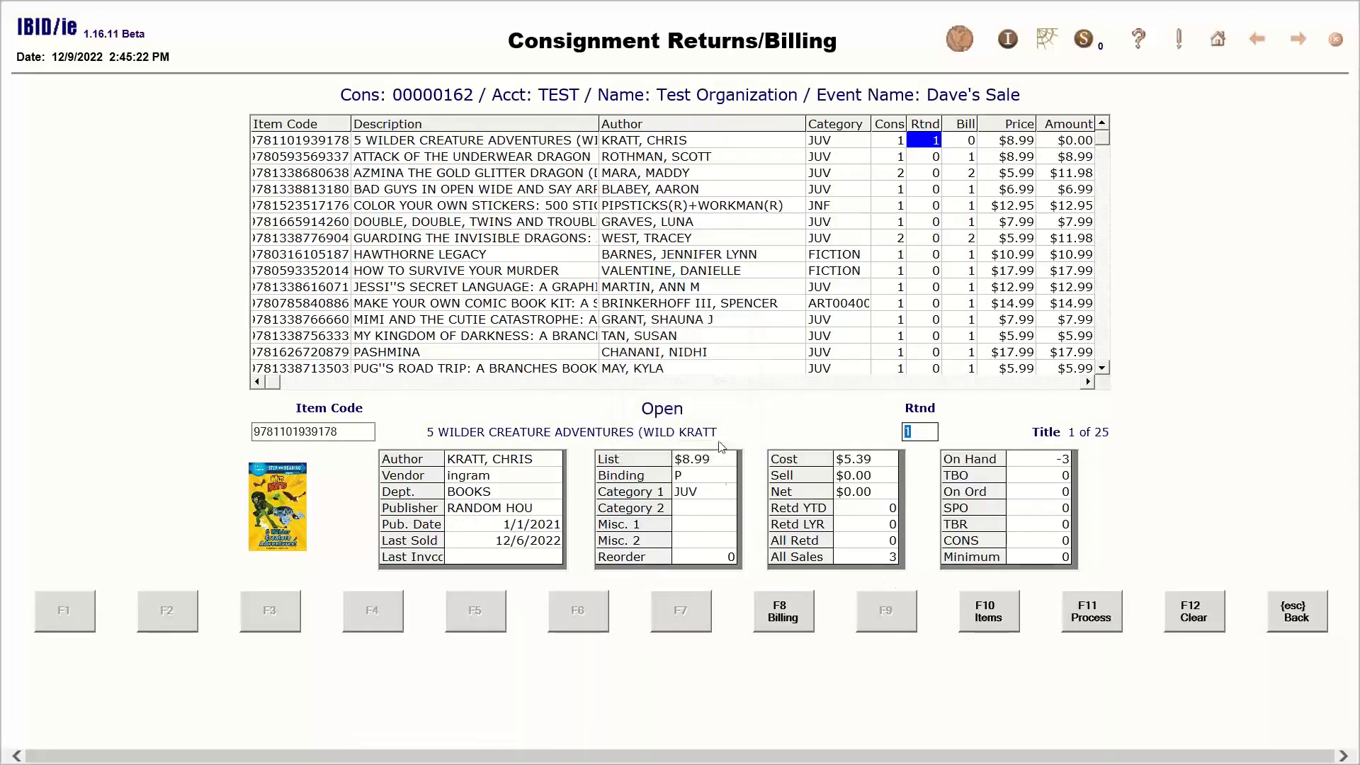
Bill the consignment, confirming the billing and acknowledging the created special order, and go back to the Main Menu
left_click(783, 622)
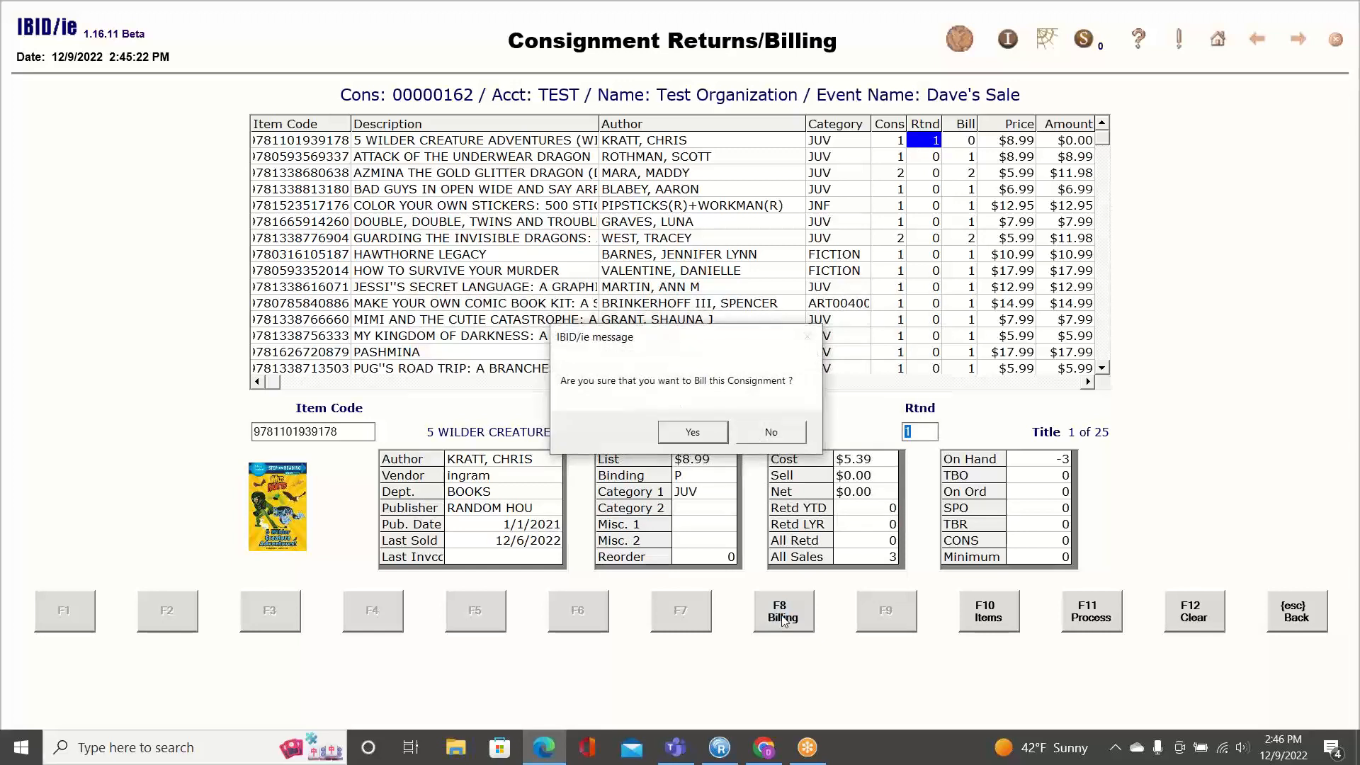
left_click(693, 432)
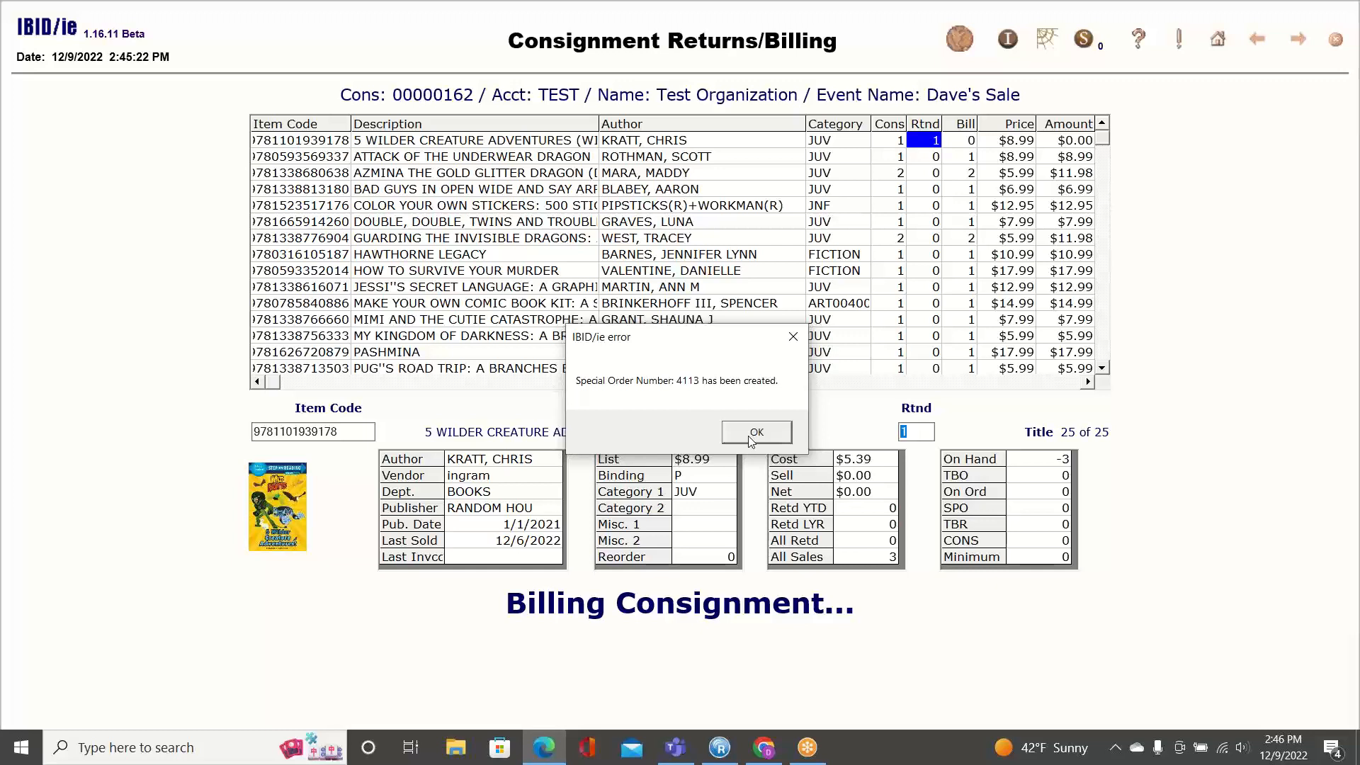
left_click(751, 441)
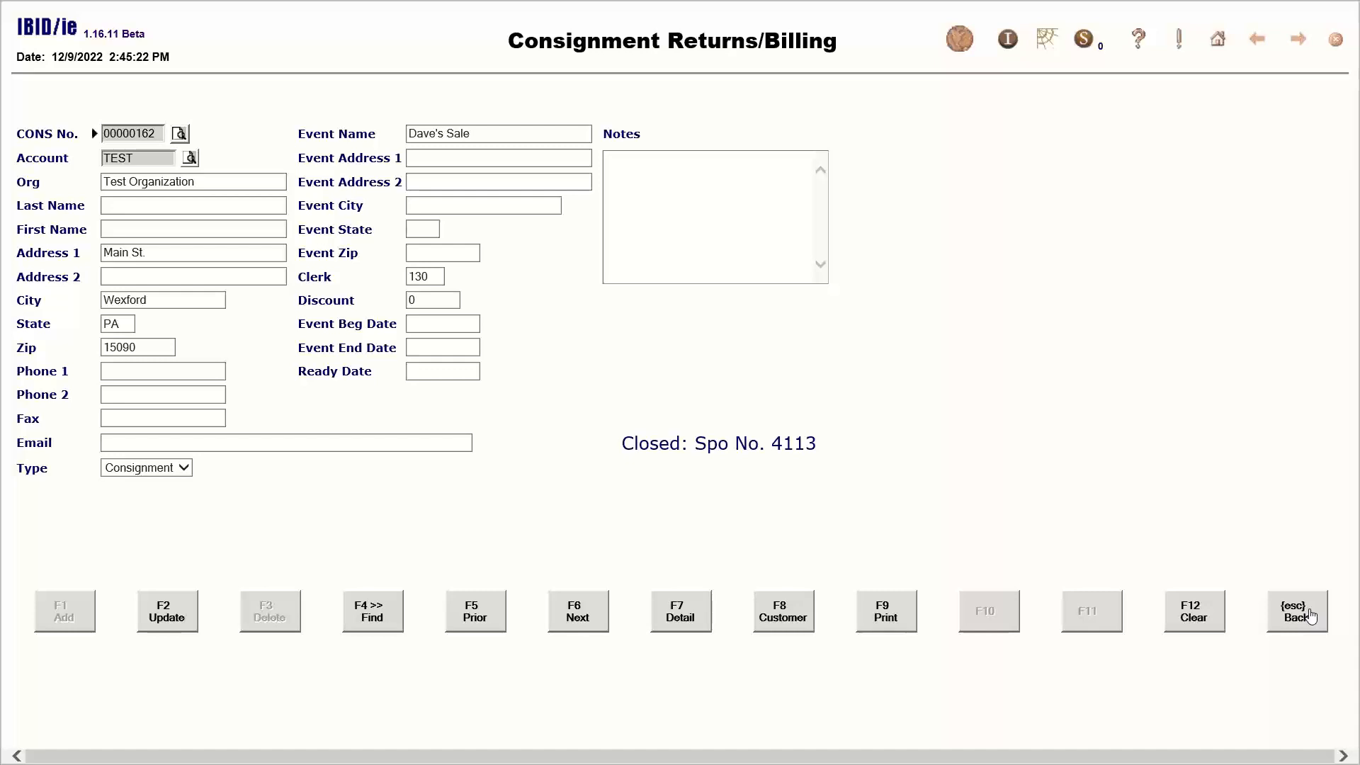
left_click(1310, 616)
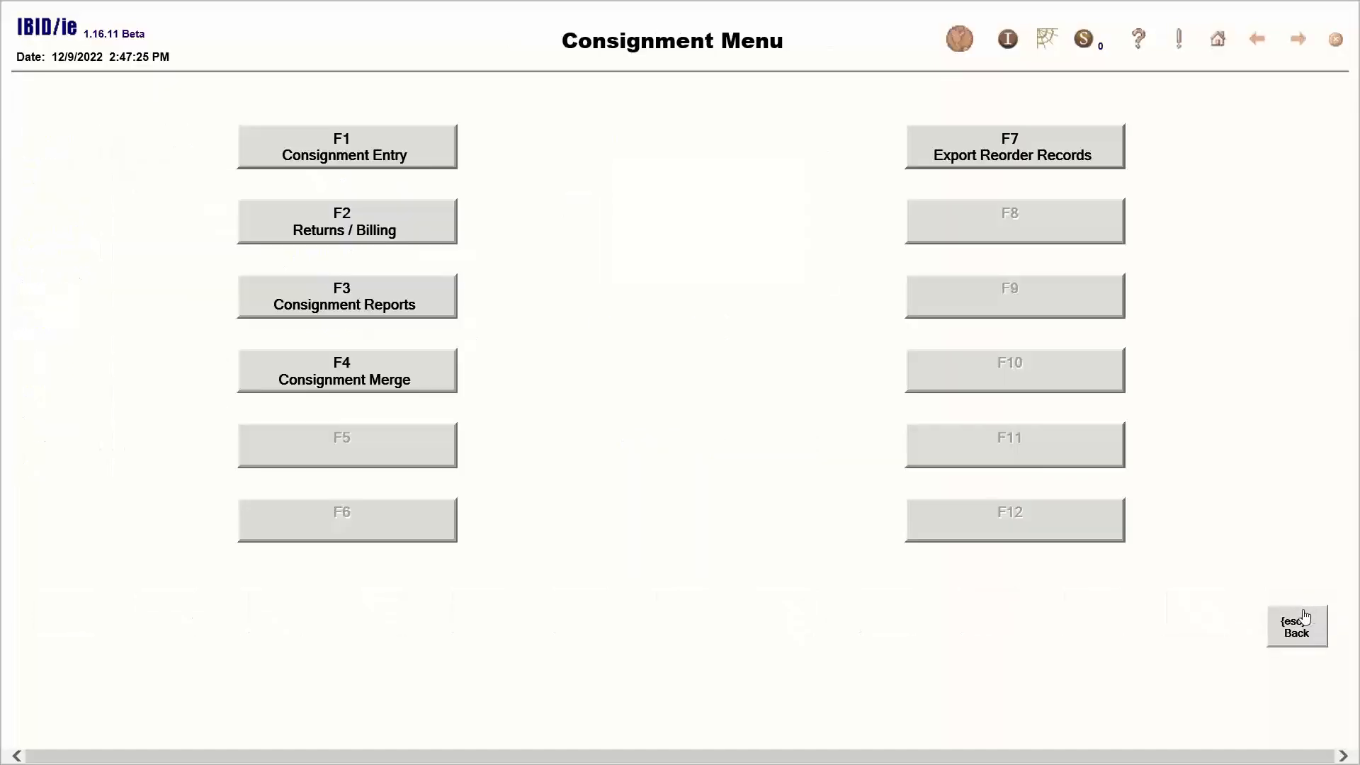
left_click(1303, 618)
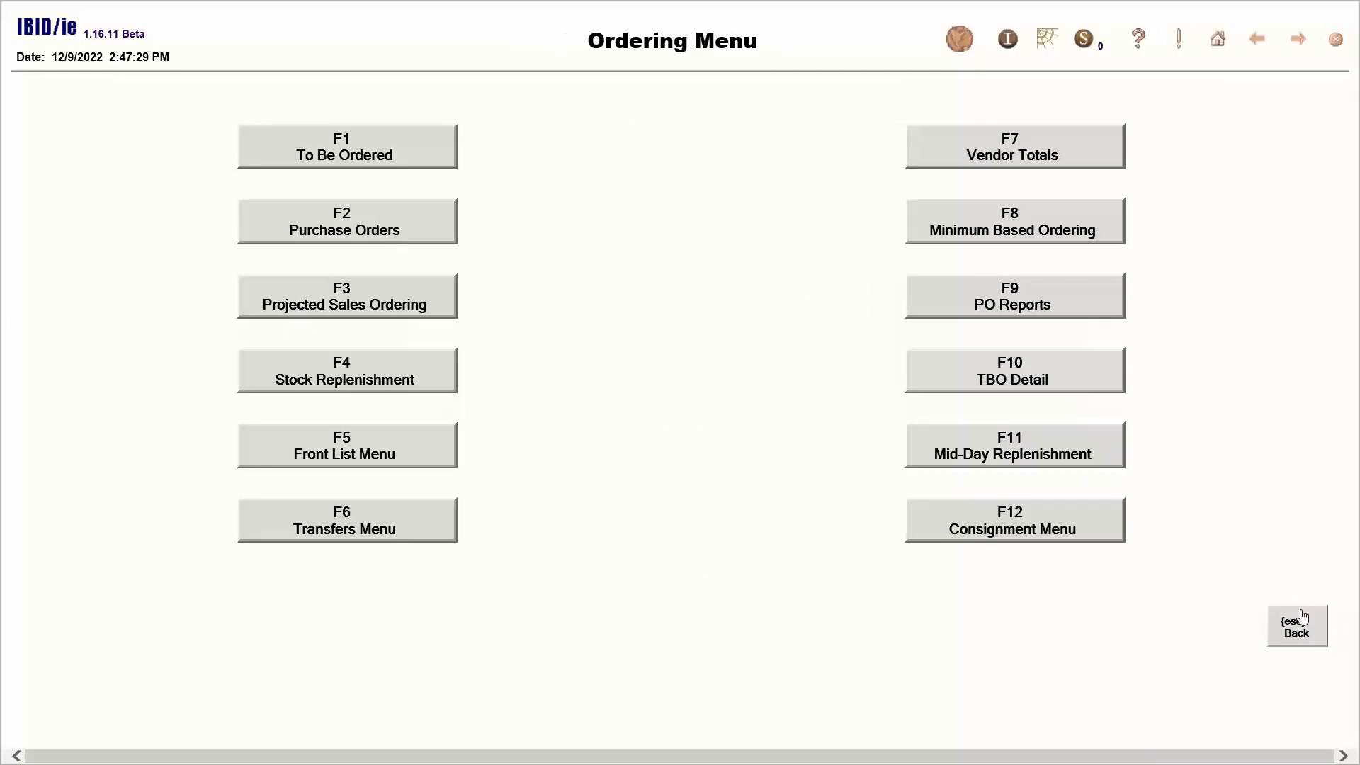
left_click(1311, 637)
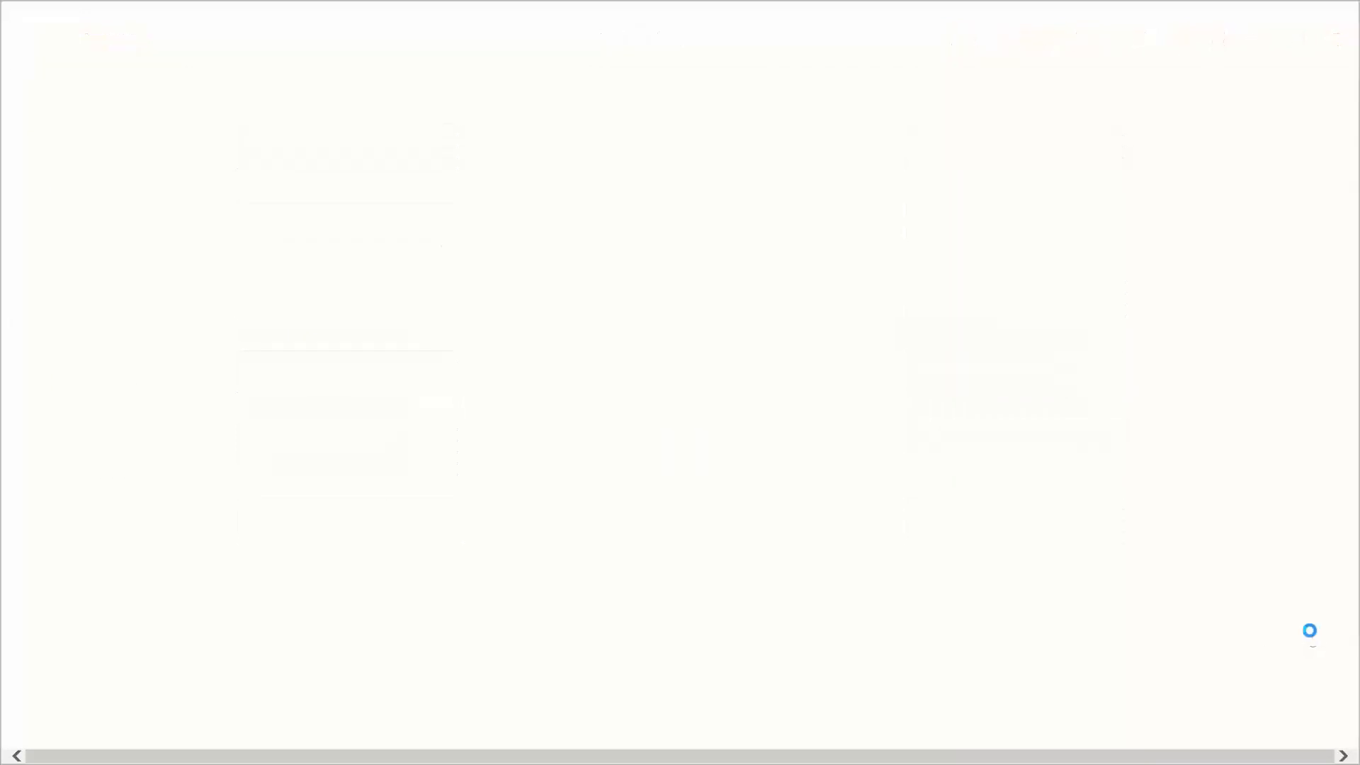
In the Cash Register, enter the consignment's special order number and preload its items into the sale
left_click(1064, 143)
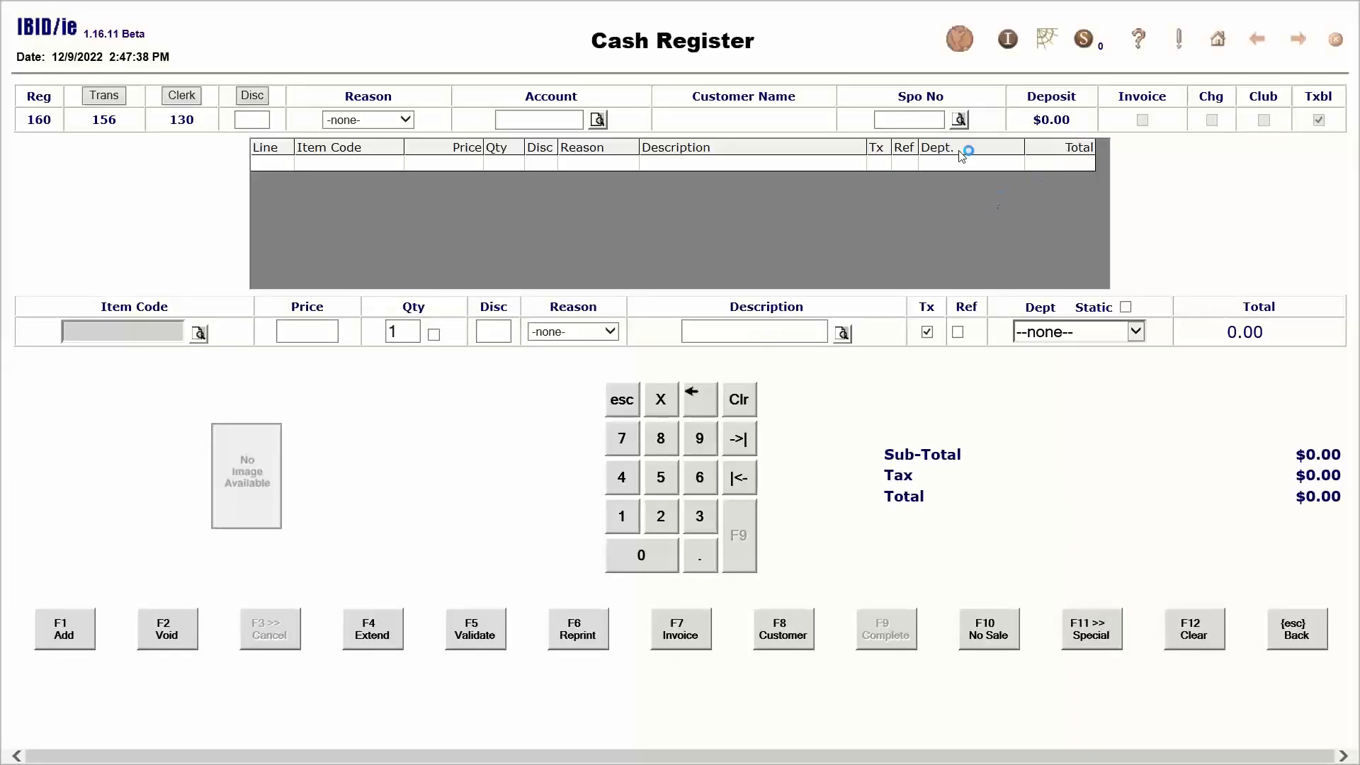
left_click(904, 121)
type("4113")
key("Return")
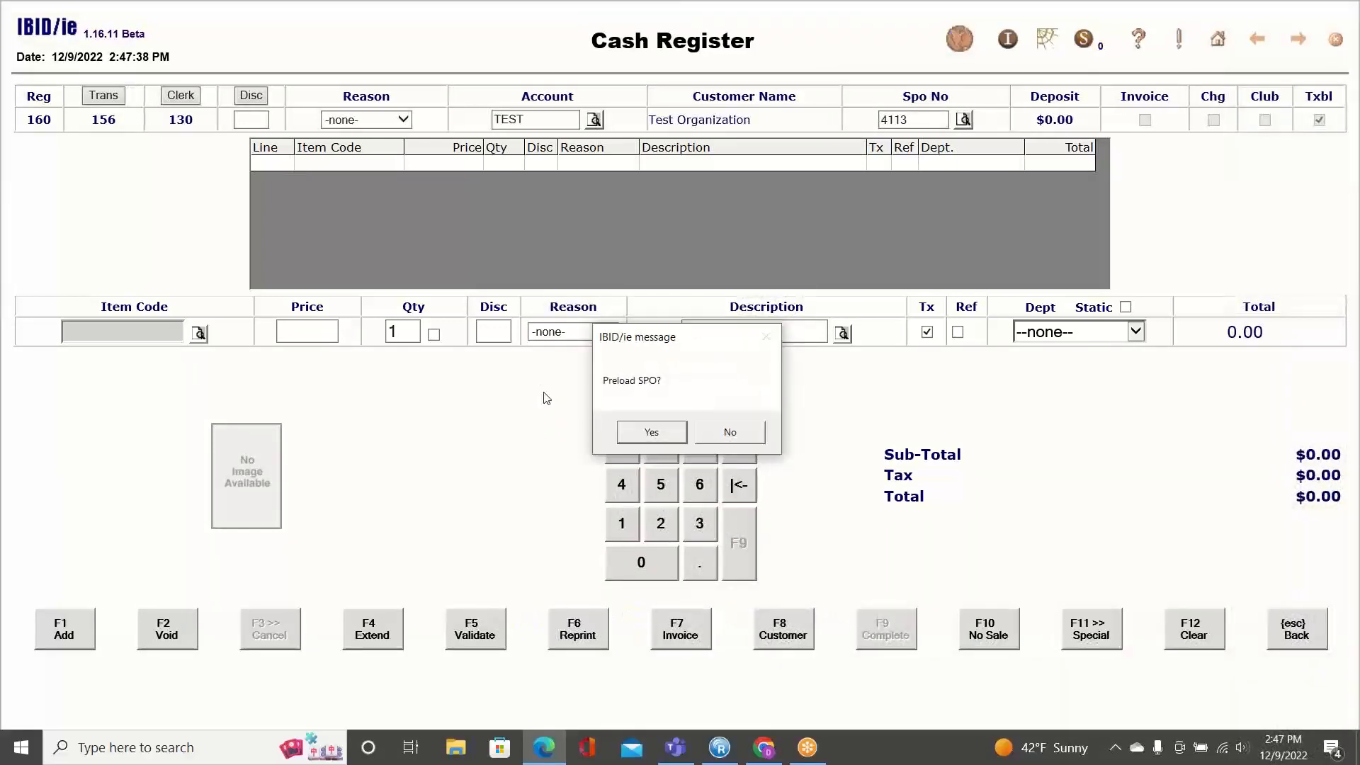
left_click(651, 432)
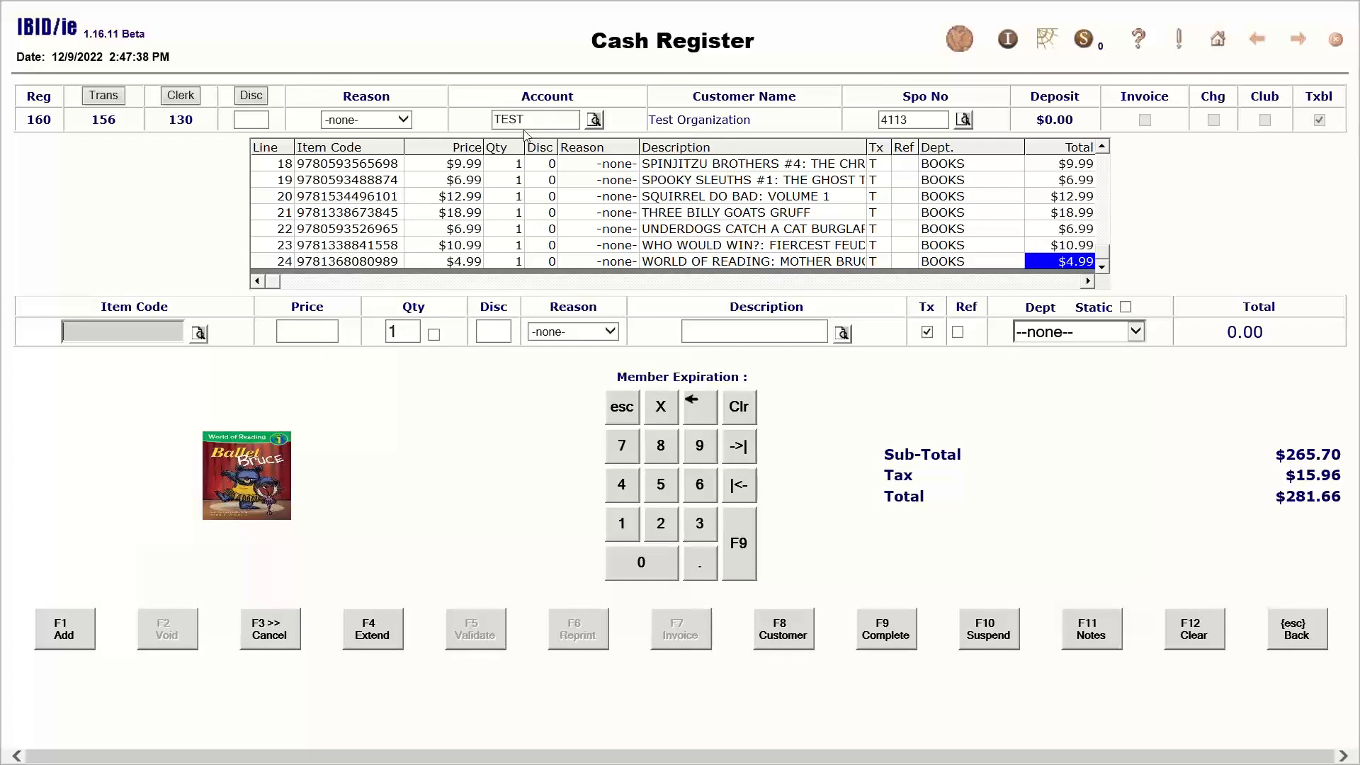
Complete the sale with CASH as the tender type for the full $281.66, and leave the Cash Register
left_click(548, 120)
left_click(895, 640)
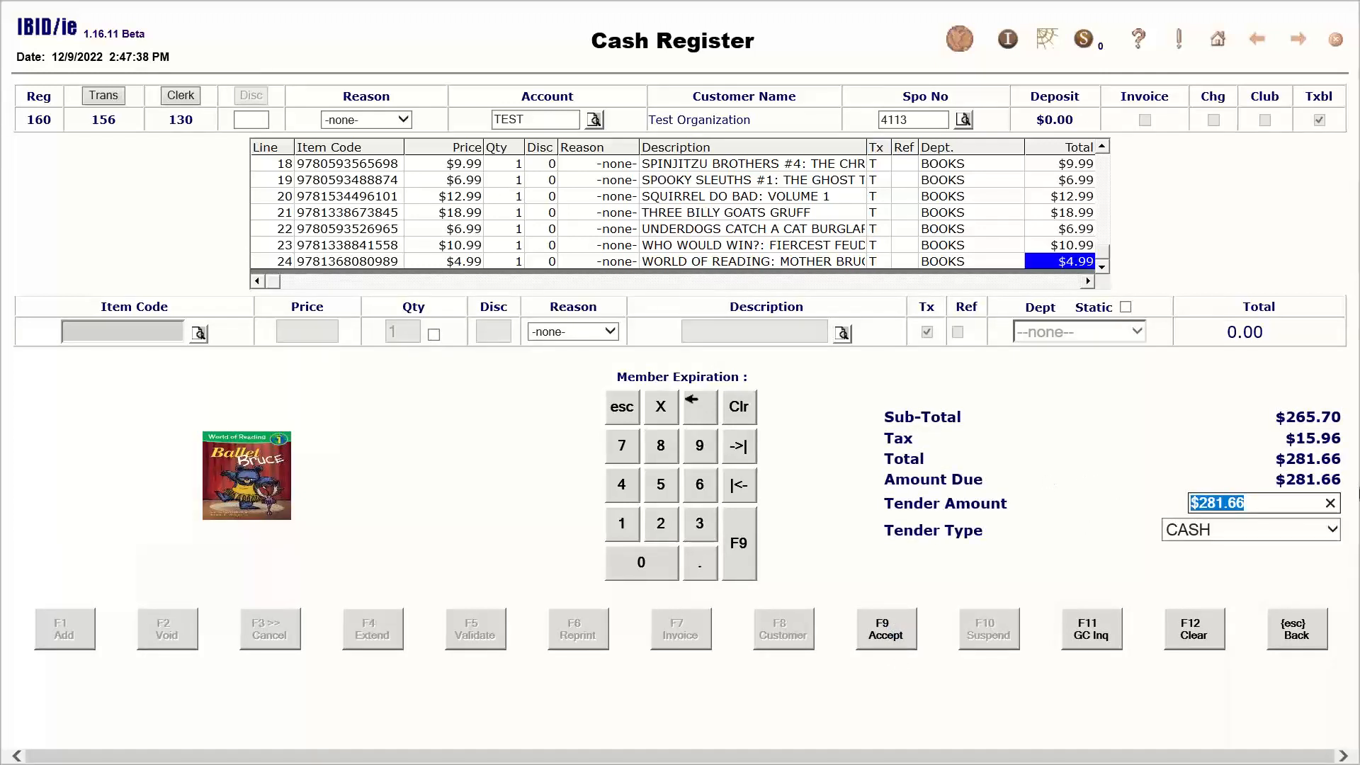
left_click(1333, 526)
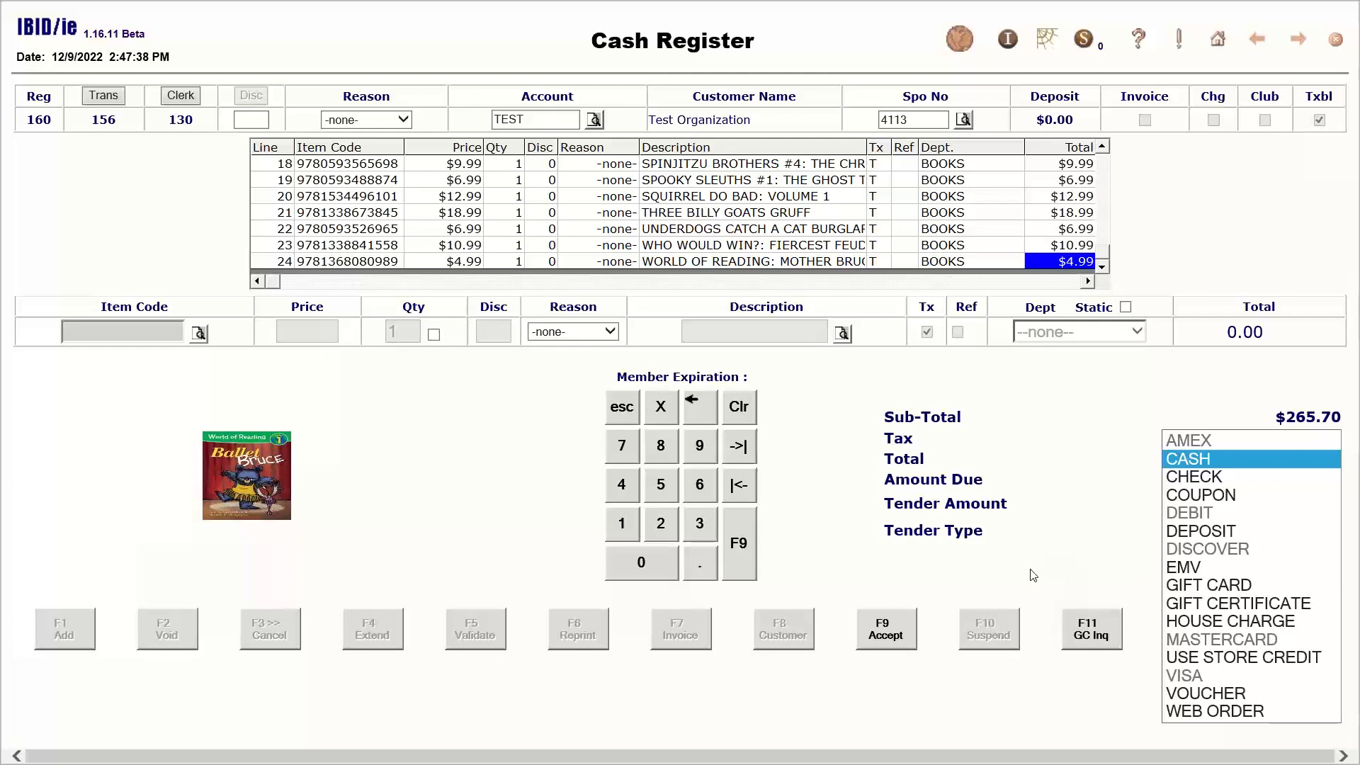
left_click(971, 570)
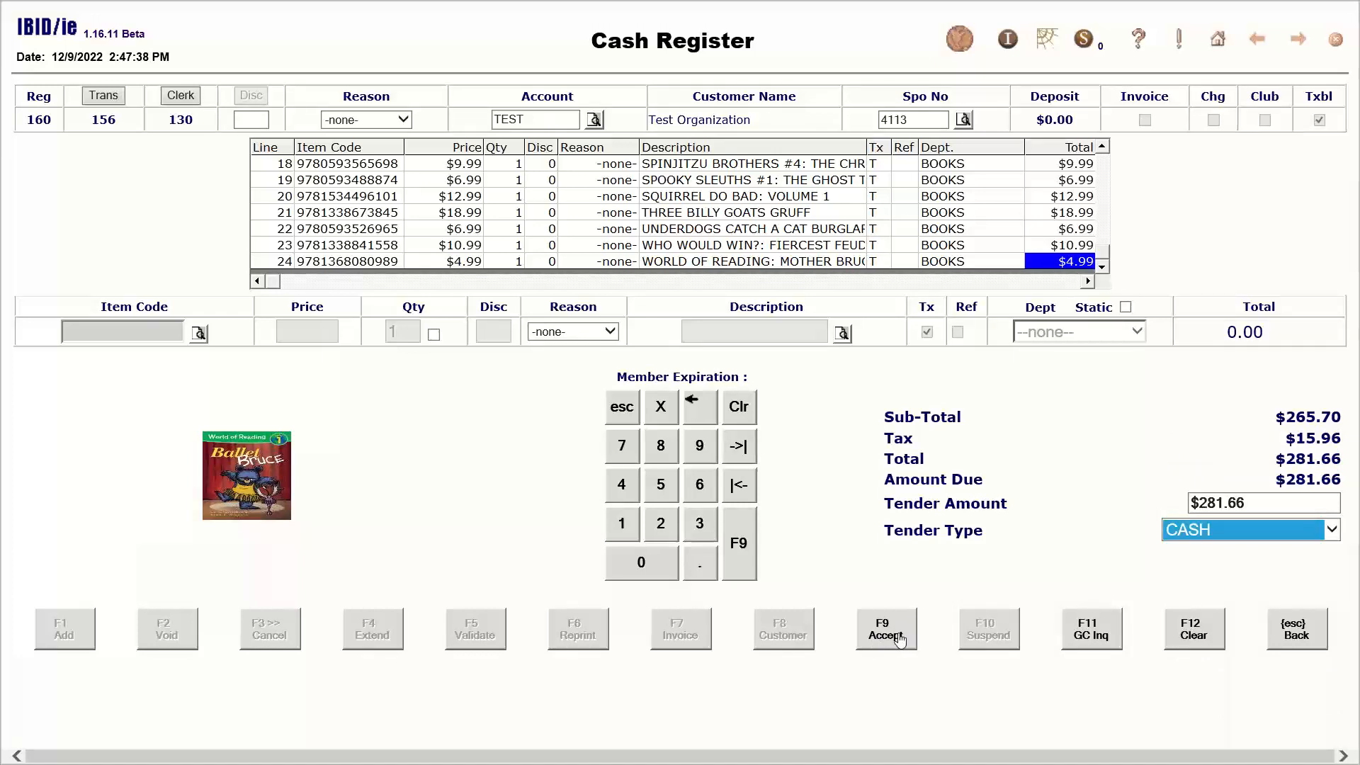
left_click(898, 638)
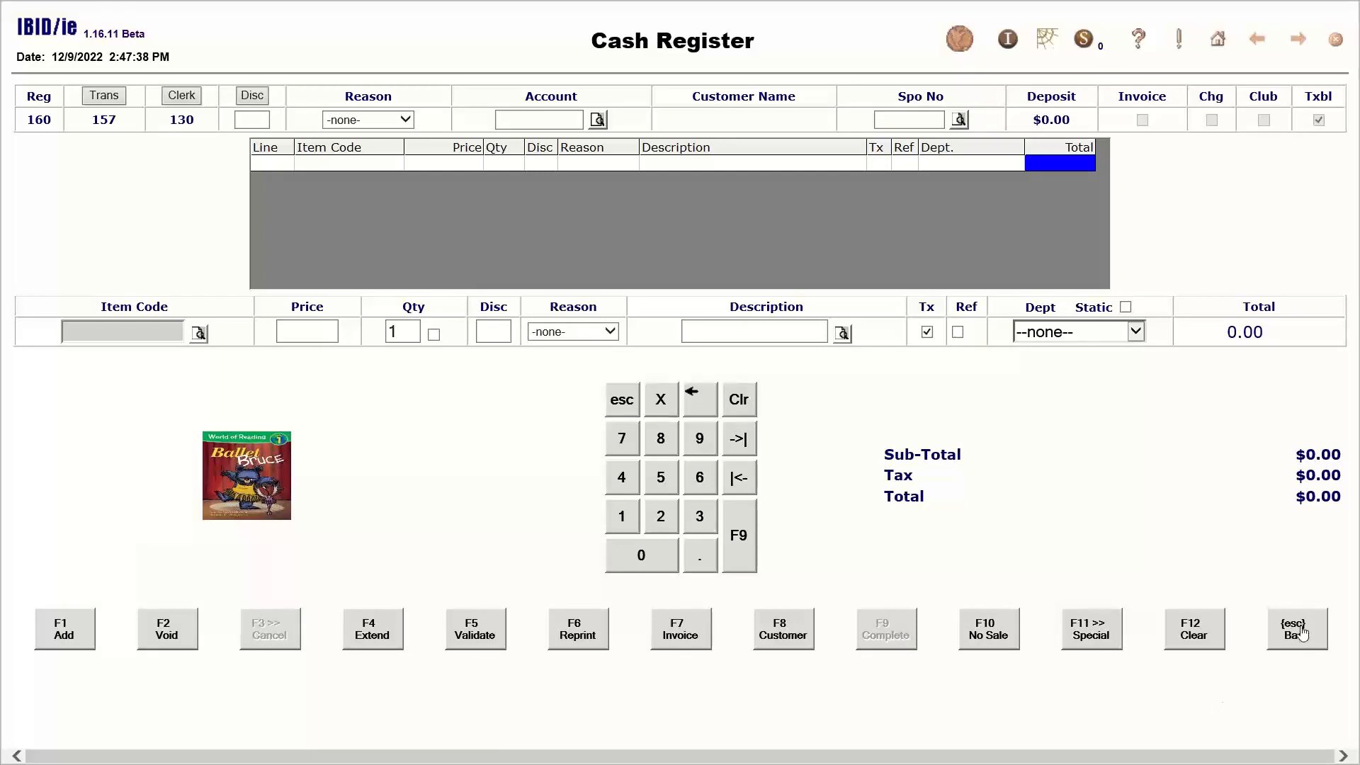
left_click(1296, 632)
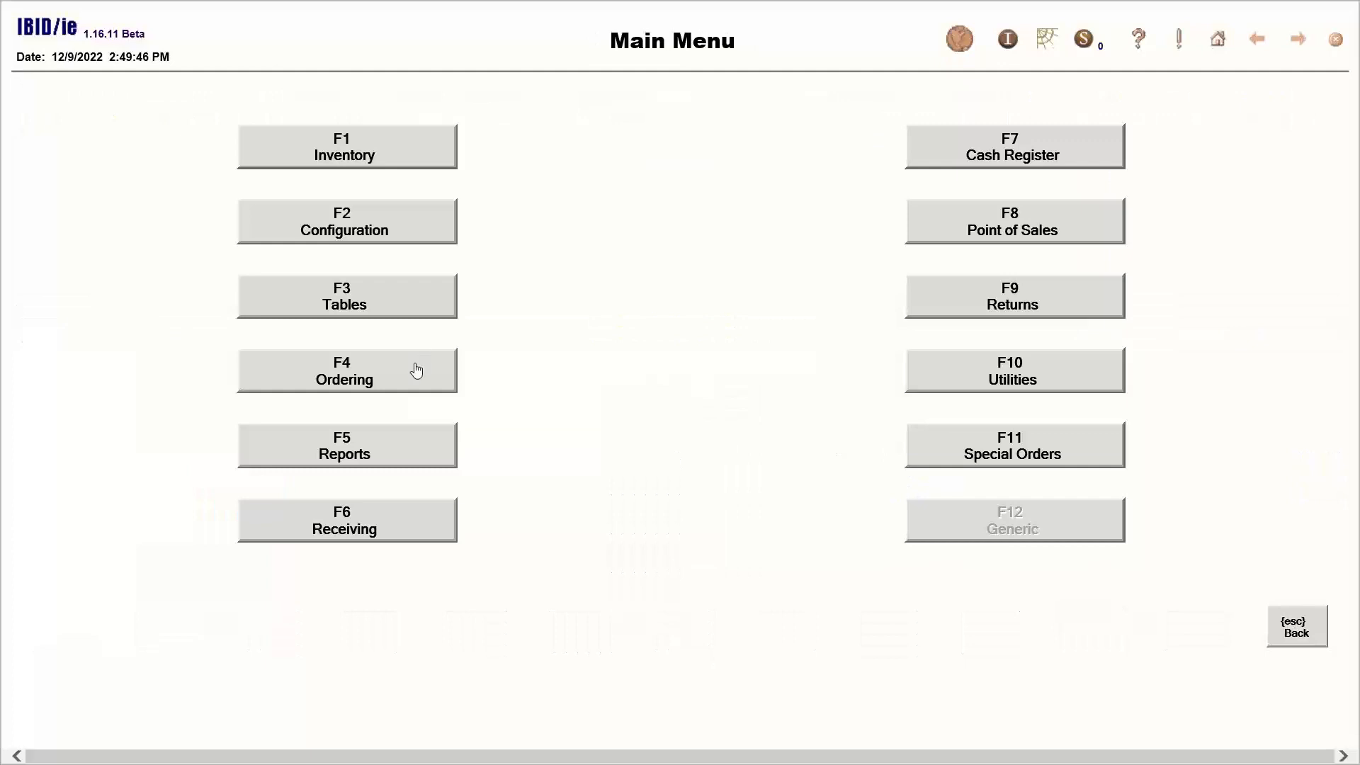
Open Stock Replenishment from the Ordering Menu, set the start date to 12/9/2022, and process the list of sold items
left_click(416, 370)
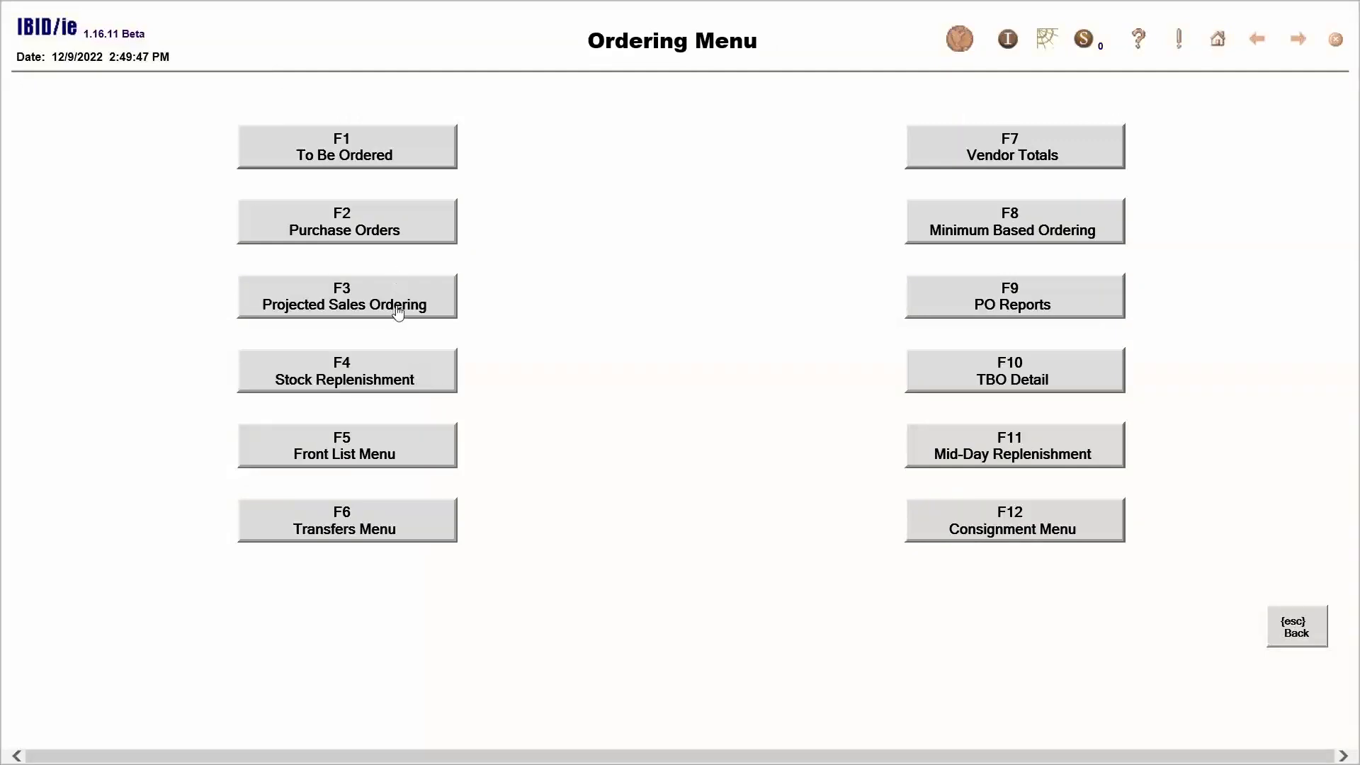
left_click(405, 369)
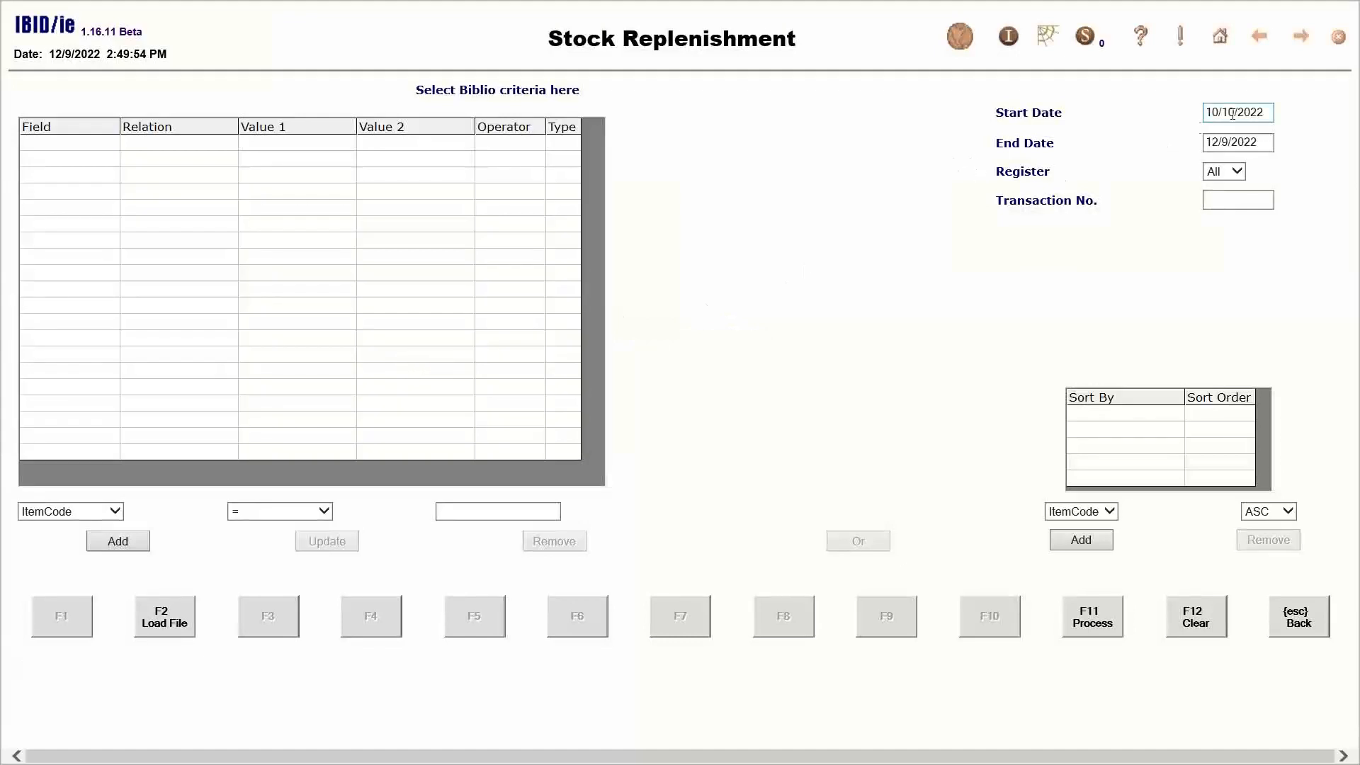
left_click(1266, 115)
key("BackSpace")
key("BackSpace")
key("BackSpace")
key("BackSpace")
key("BackSpace")
key("BackSpace")
key("BackSpace")
key("BackSpace")
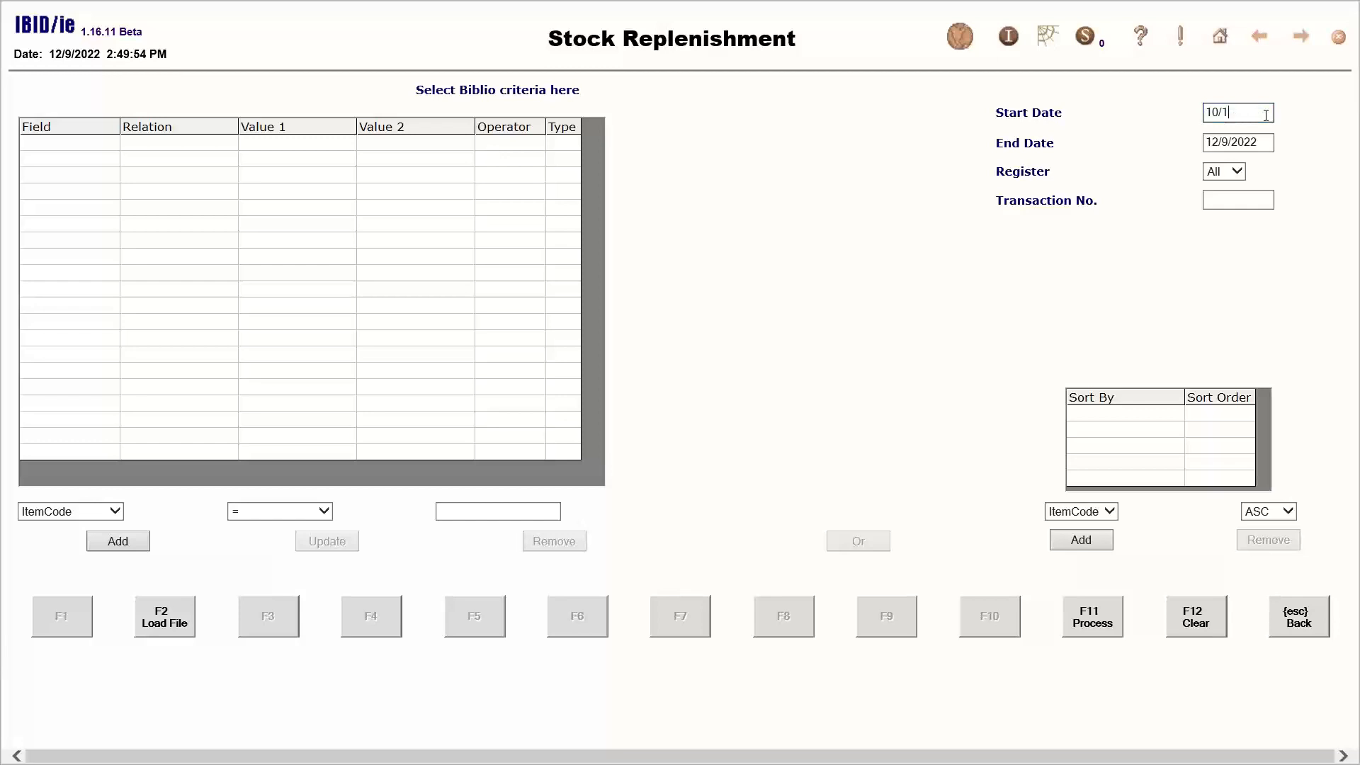
key("BackSpace")
type("2/9/2022")
left_click(1109, 625)
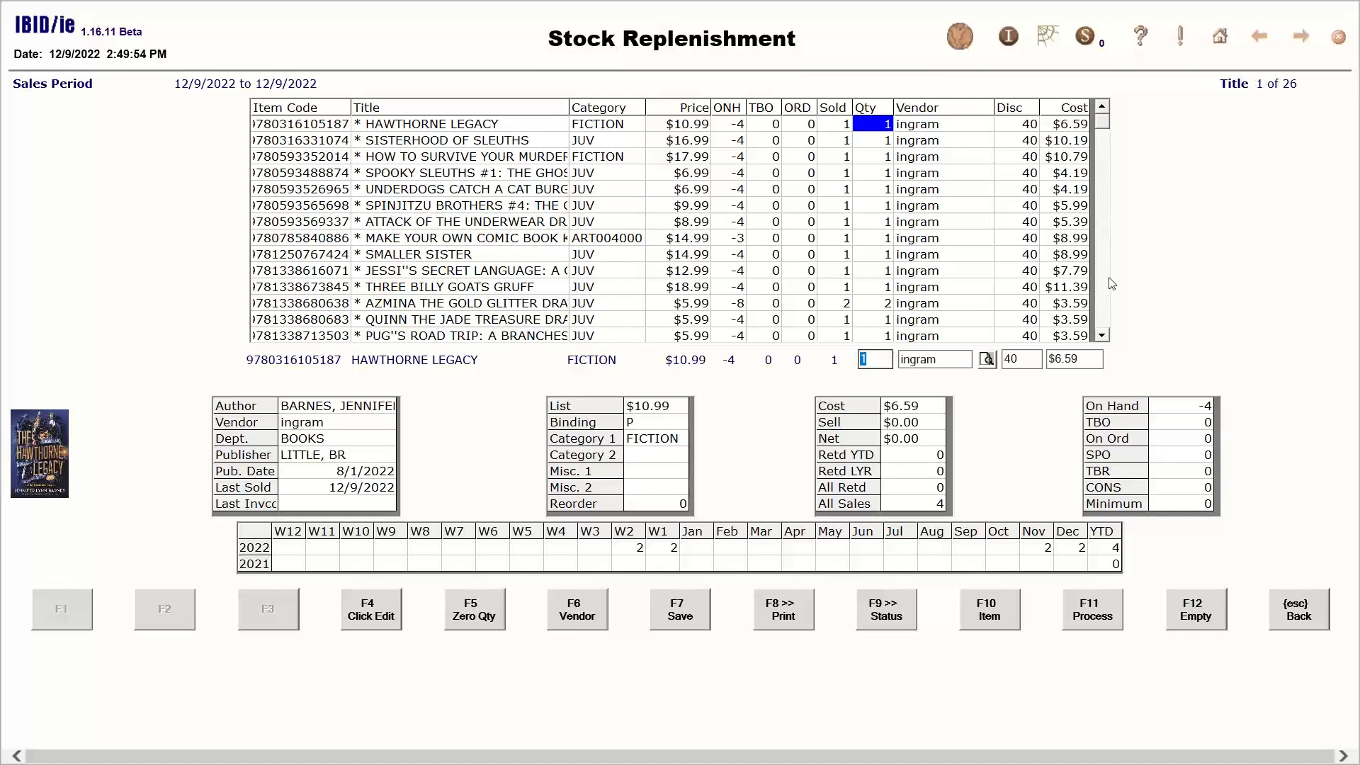
Review the titles sold and their suggested reorder quantities through the end of the replenishment list, and return to the Ordering Menu
left_click(1103, 335)
left_click(1103, 335)
left_click(1103, 336)
left_click(1103, 336)
left_click(1103, 336)
left_click(1103, 335)
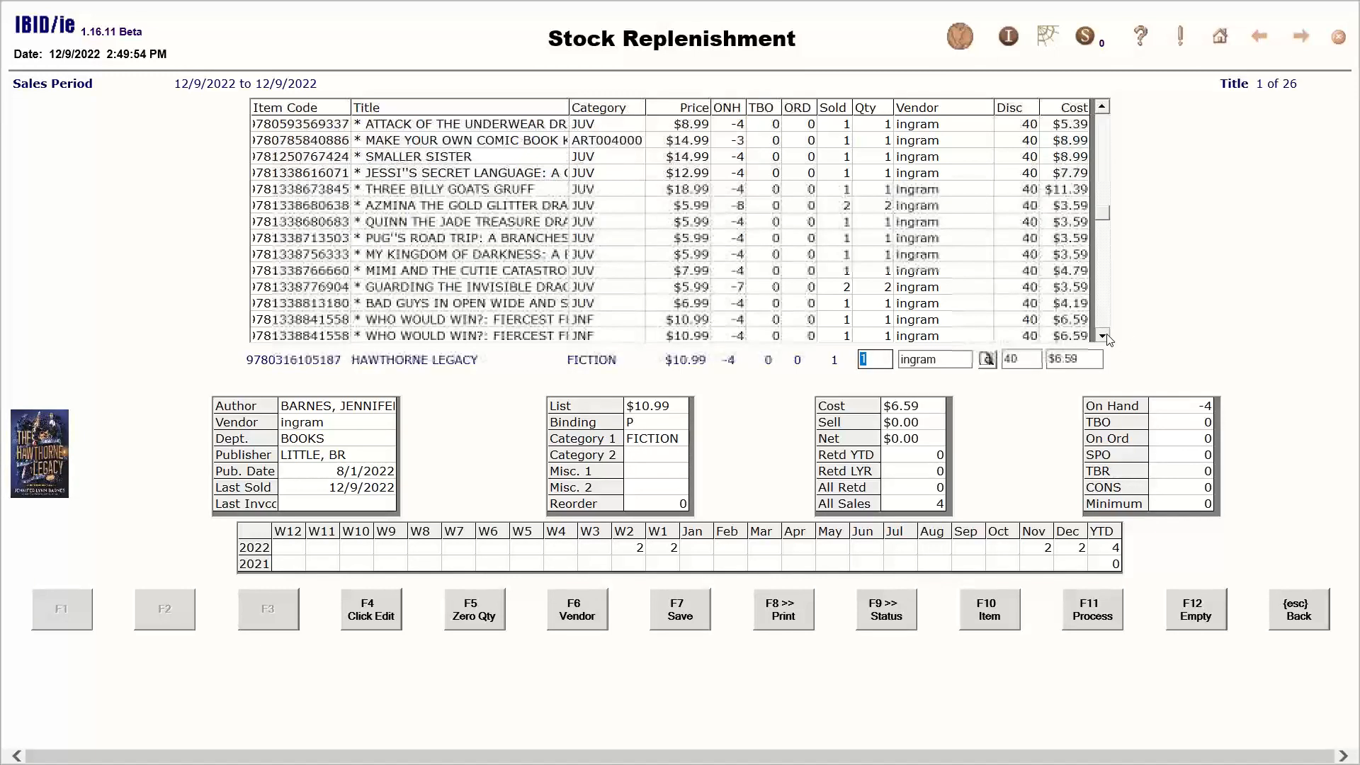
left_click(1105, 335)
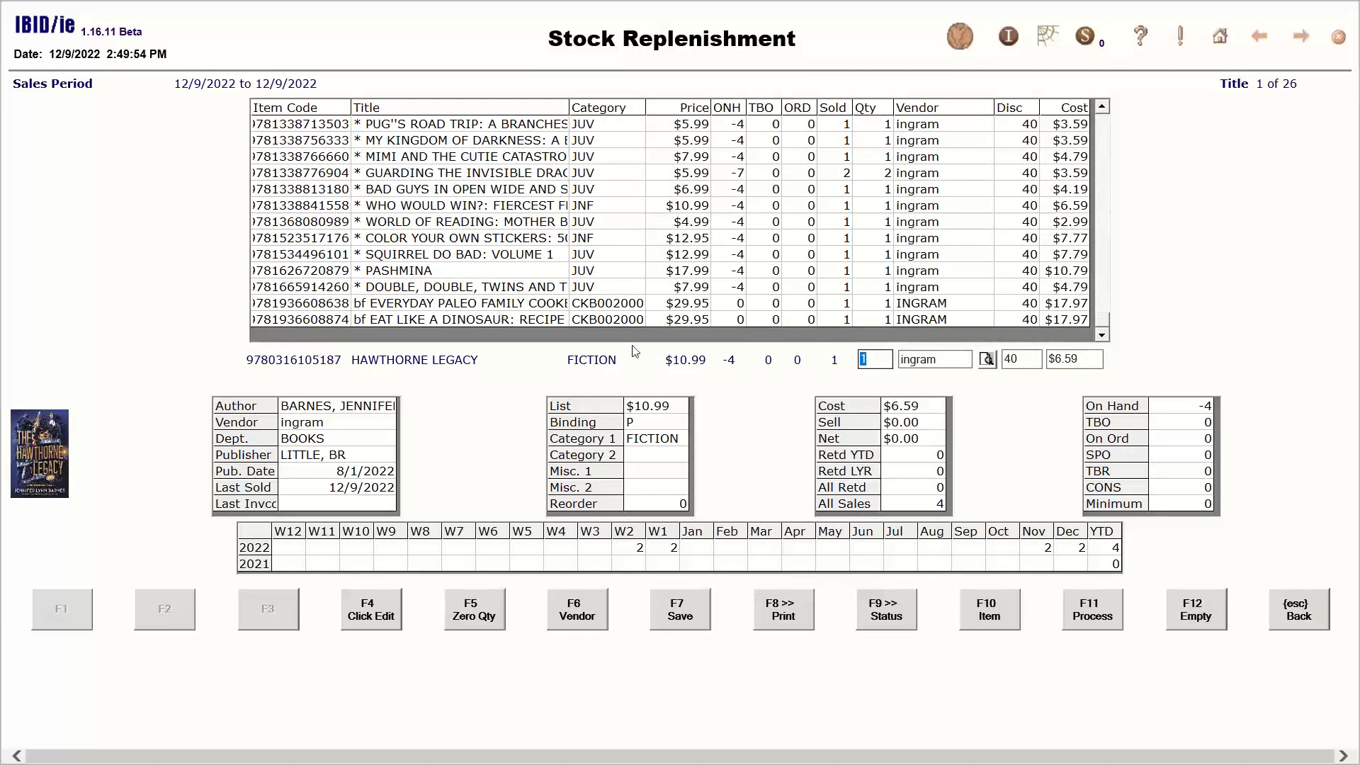
left_click(1298, 610)
left_click(1296, 612)
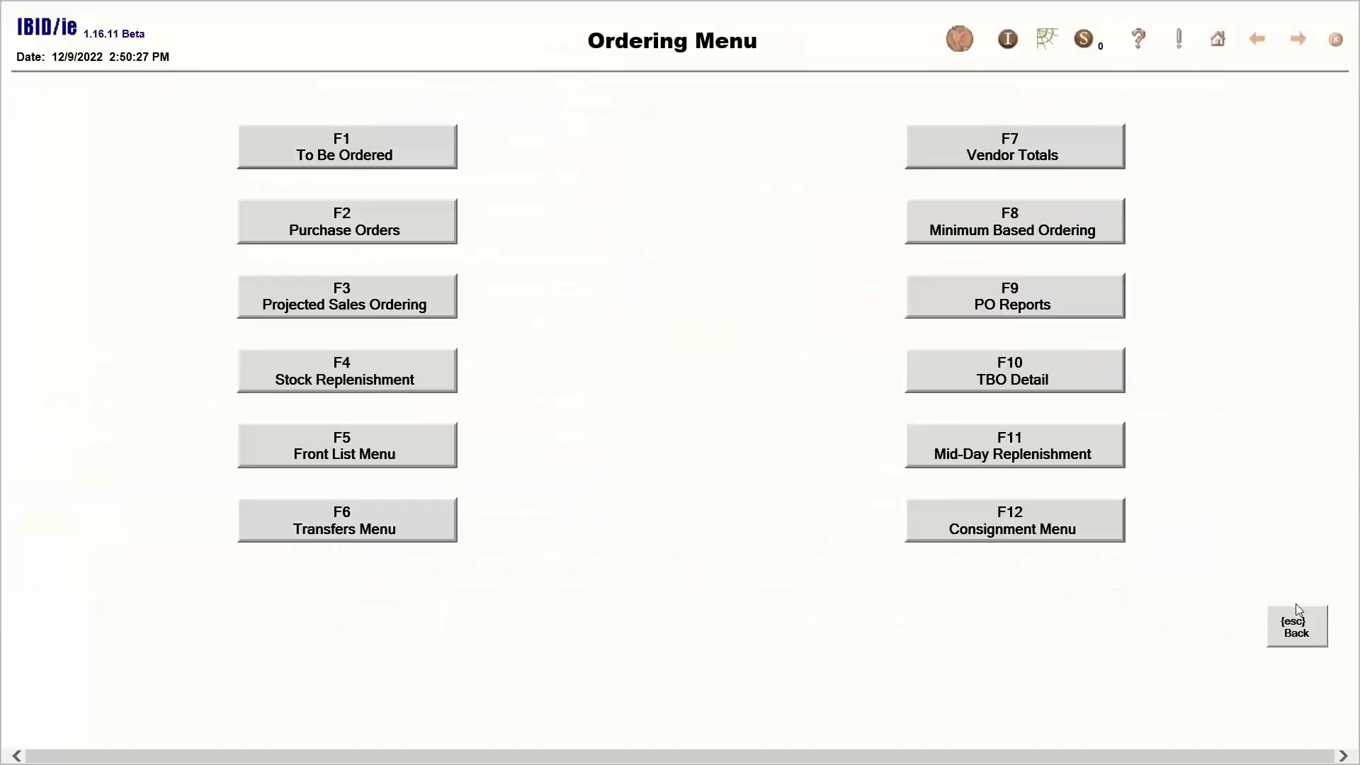